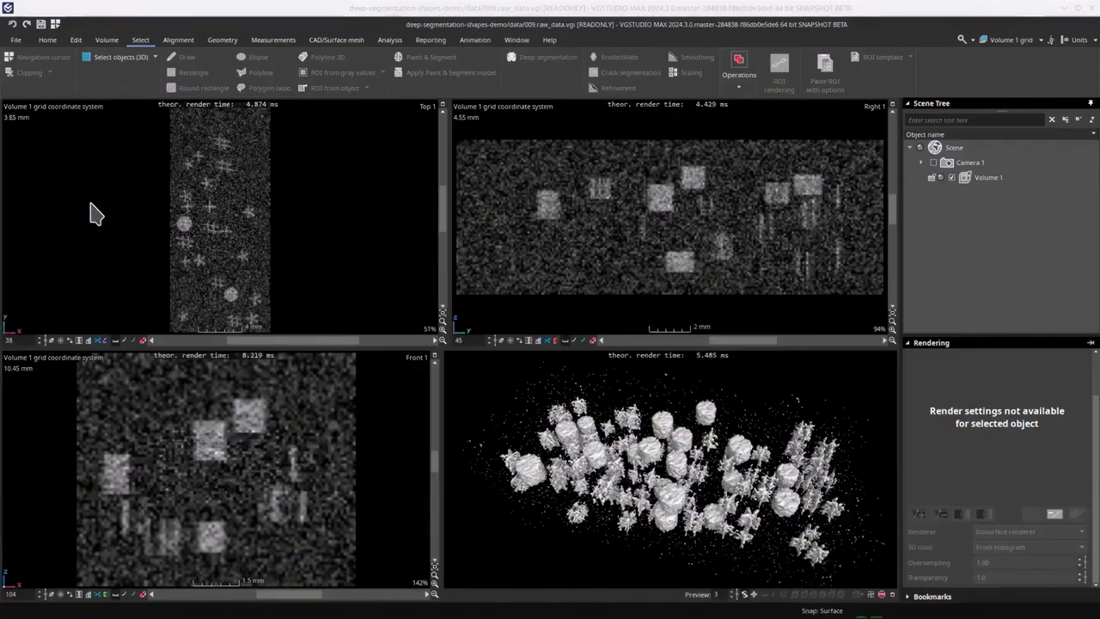
- Import the ShapeDetector-onnx deep learning model with its description file, with optimization on import enabled
{"action": "left_click", "coordinate": [16, 40]}
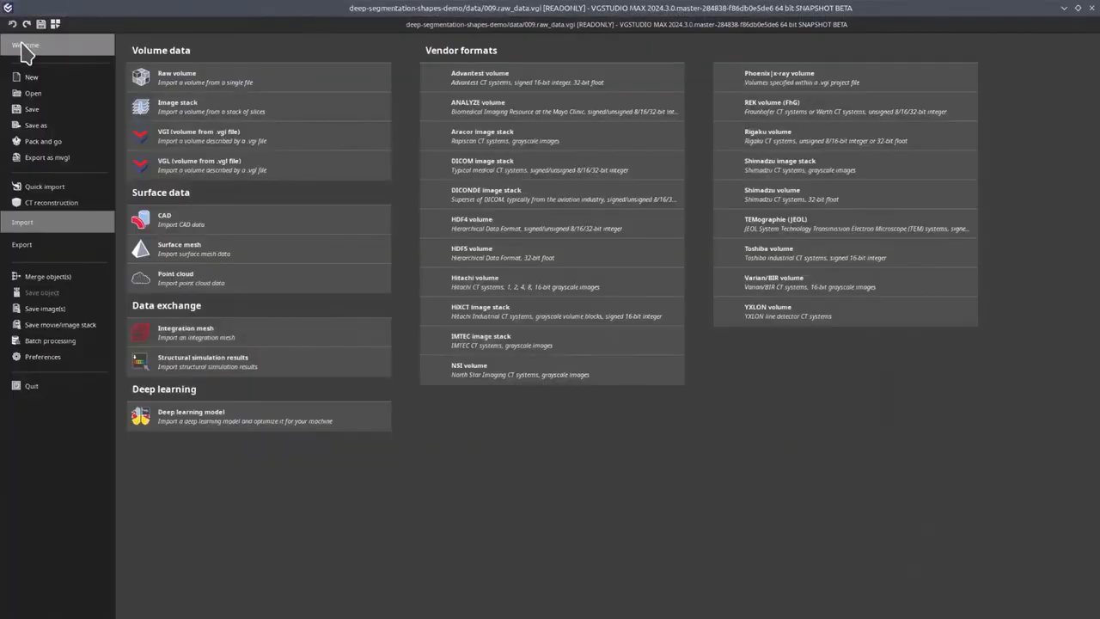
{"action": "left_click", "coordinate": [222, 414]}
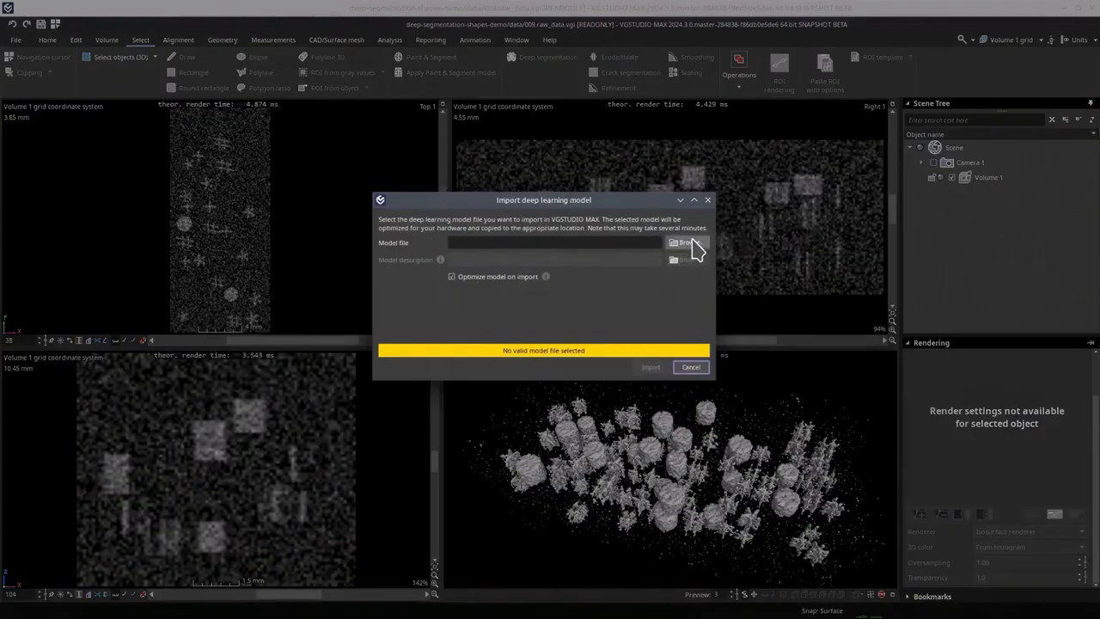
{"action": "left_click", "coordinate": [687, 243]}
{"action": "double_click", "coordinate": [498, 198]}
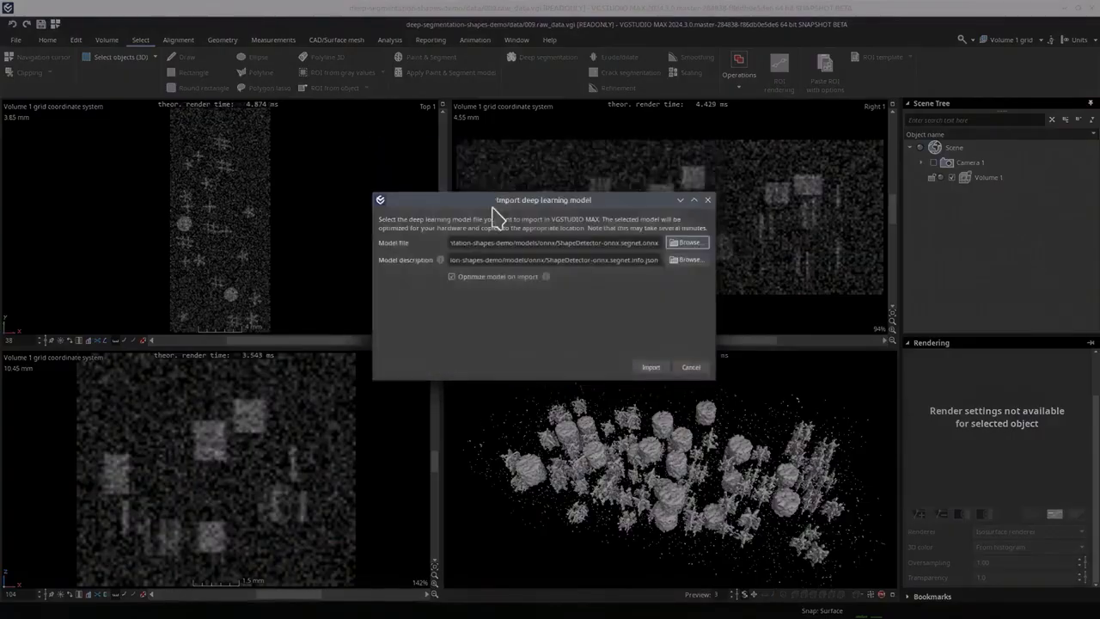
{"action": "left_click", "coordinate": [646, 367]}
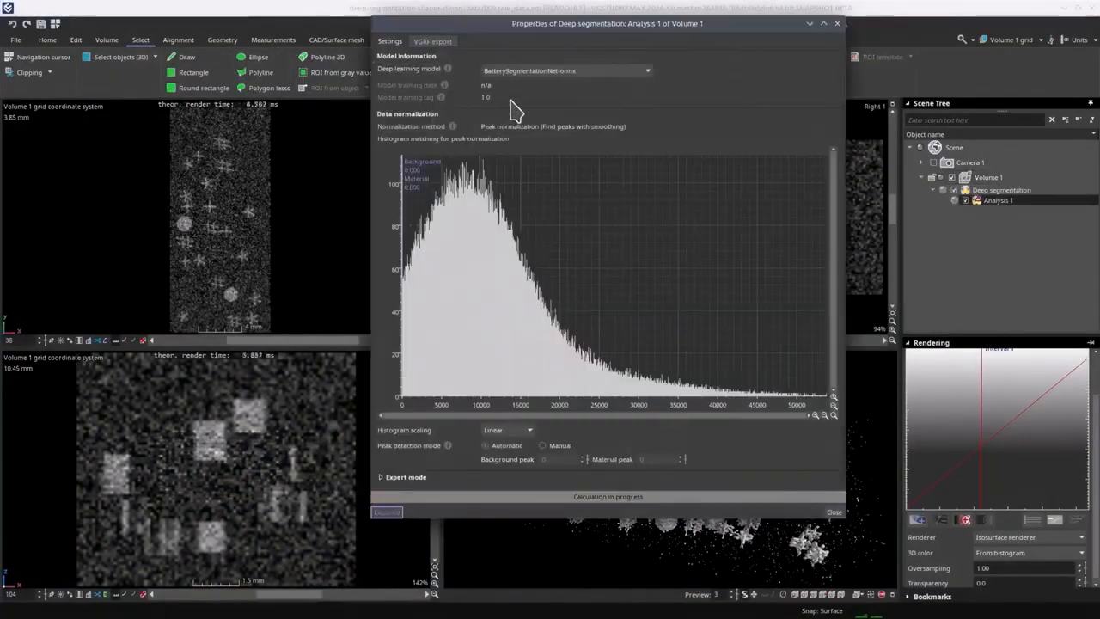
- Calculate the deep segmentation of Volume 1 with the ShapeDetector-onnx model and close its properties
{"action": "left_click", "coordinate": [612, 79]}
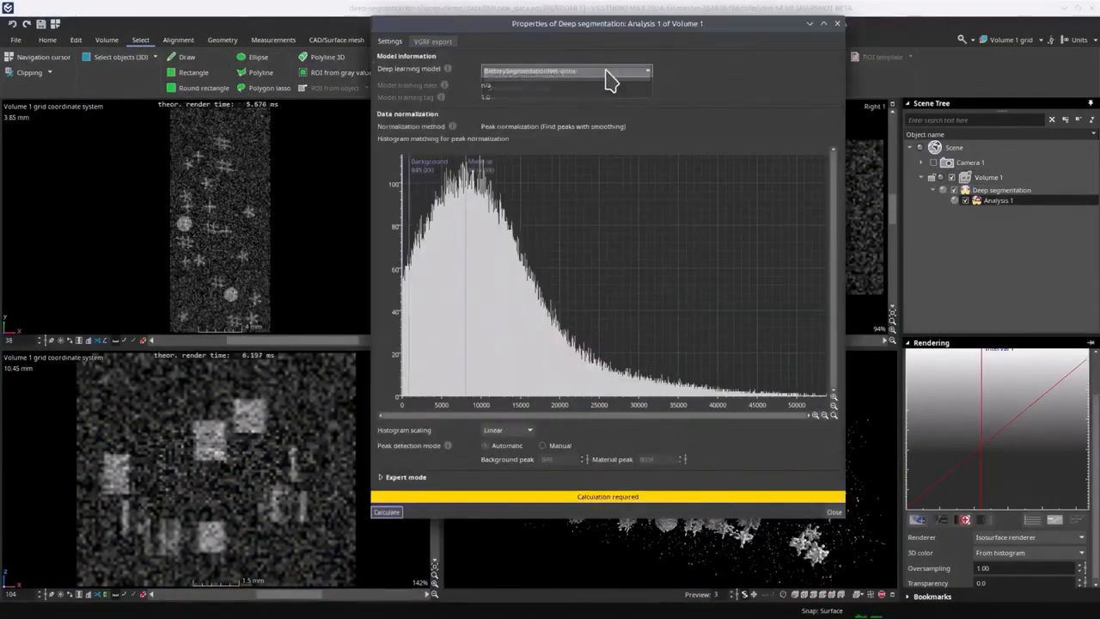
{"action": "left_click", "coordinate": [555, 103]}
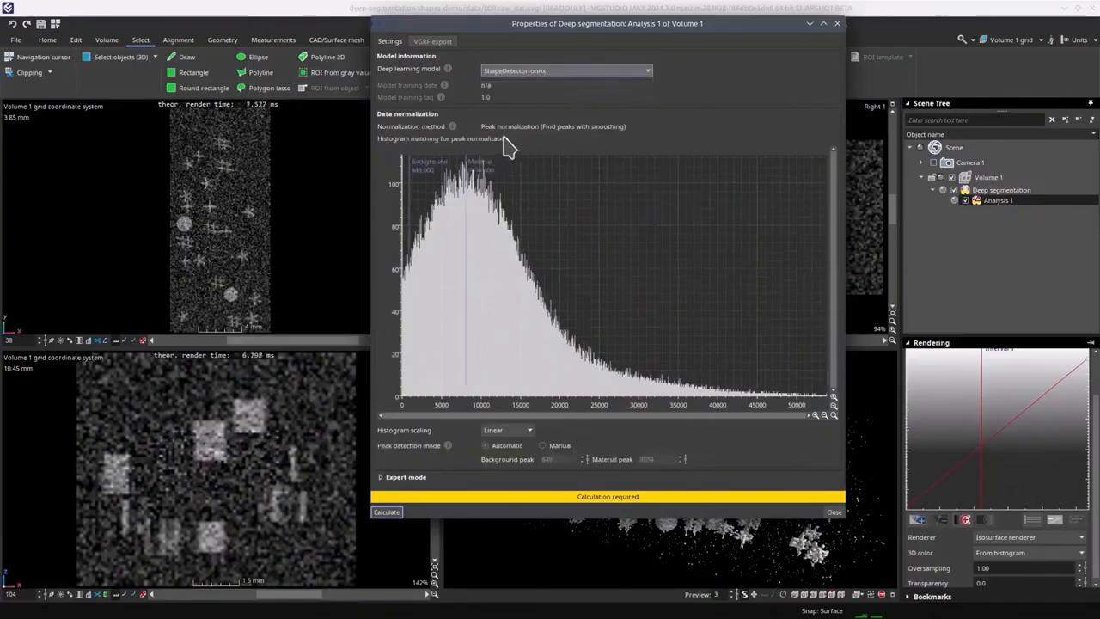
{"action": "left_click", "coordinate": [395, 516]}
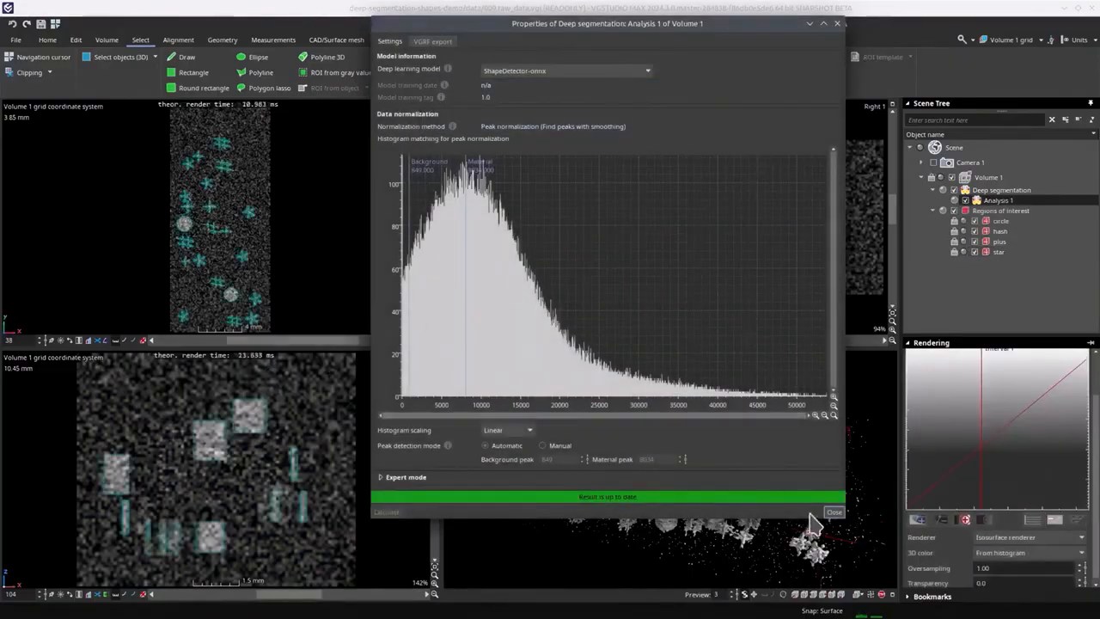
{"action": "left_click", "coordinate": [833, 511]}
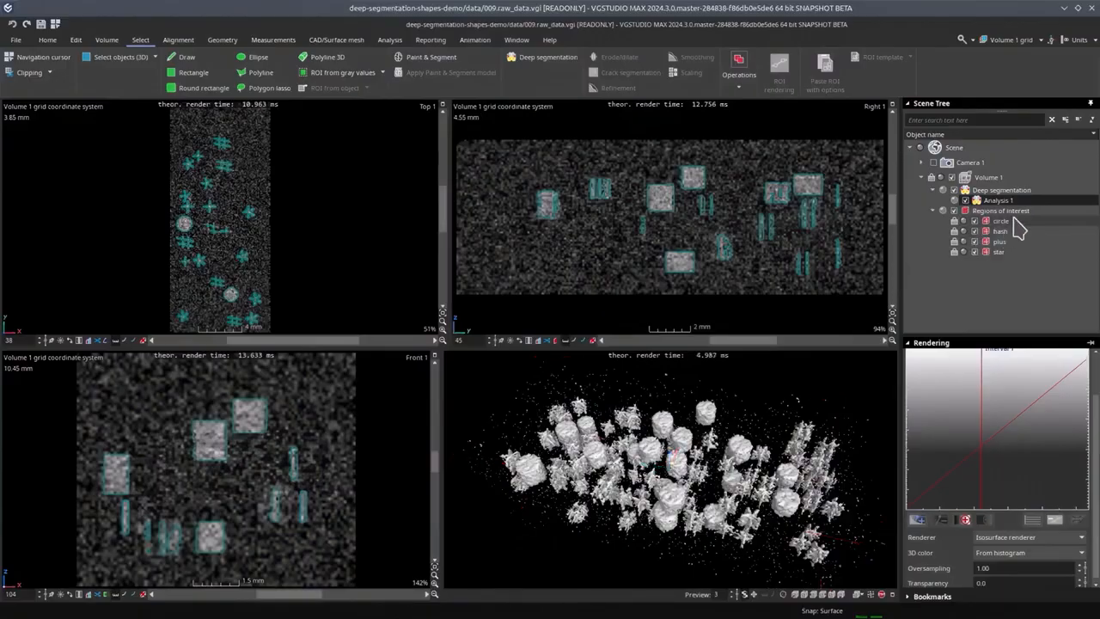
- Examine the segmented circle, hash and plus regions of interest one after another
{"action": "left_click", "coordinate": [1013, 221]}
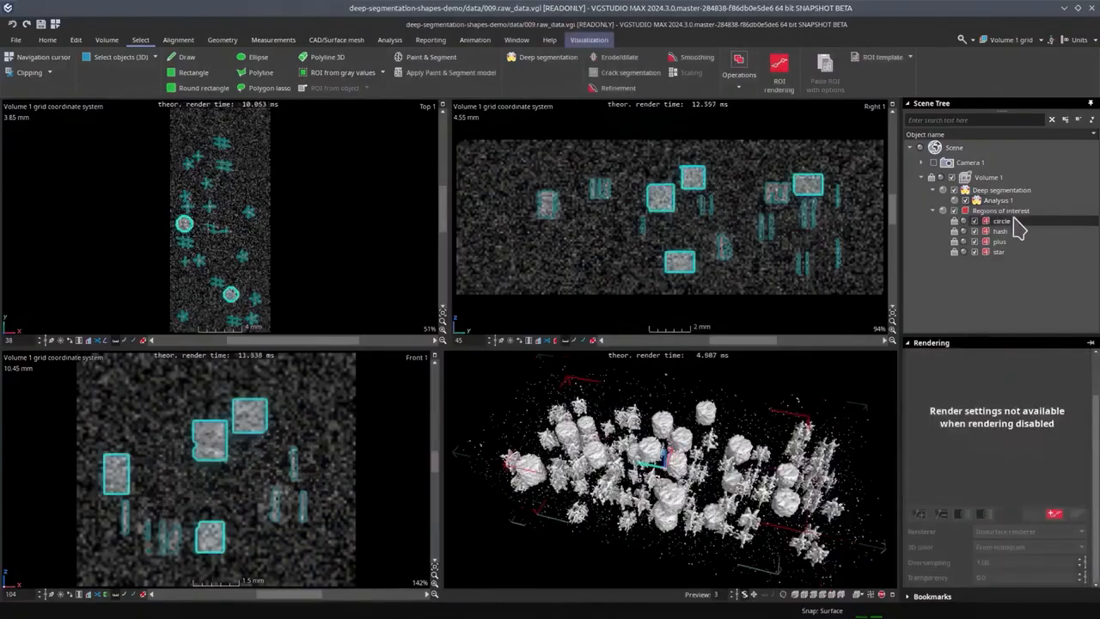
{"action": "left_click", "coordinate": [1004, 231]}
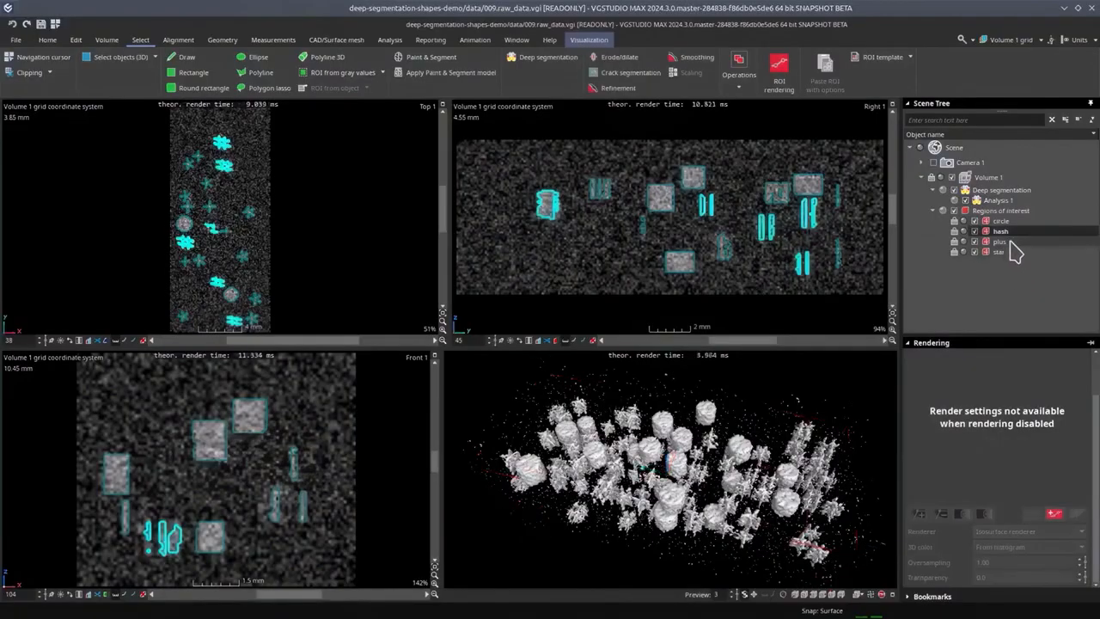
{"action": "left_click", "coordinate": [1001, 242]}
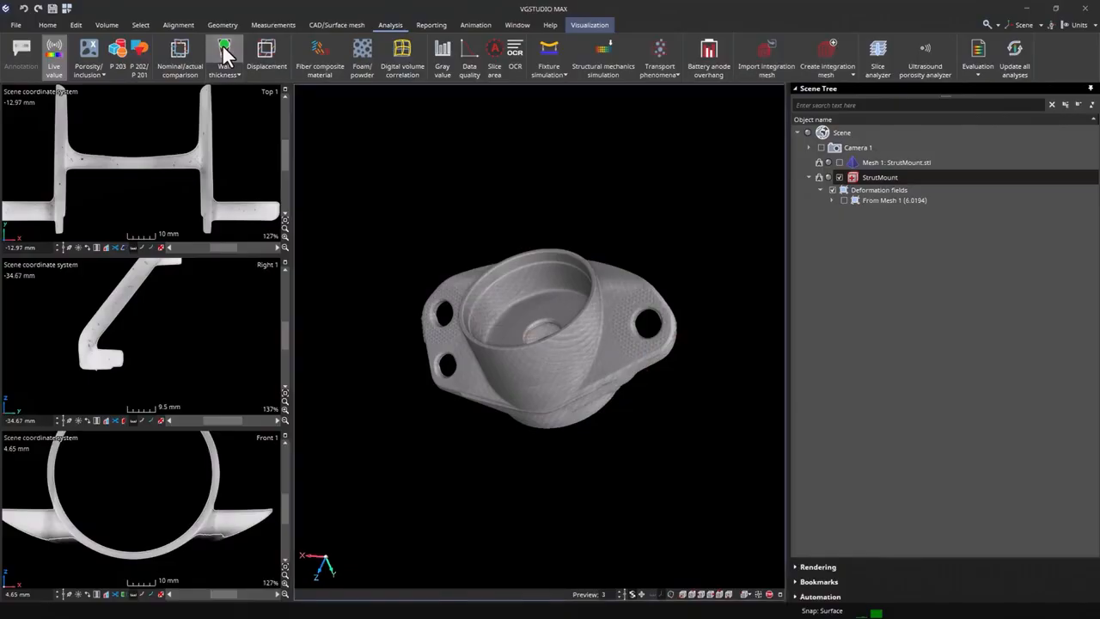
- Create a sphere-method wall thickness analysis of StrutMount using the Deviation algorithm with Mesh 1 as nominal object
{"action": "left_click", "coordinate": [224, 52]}
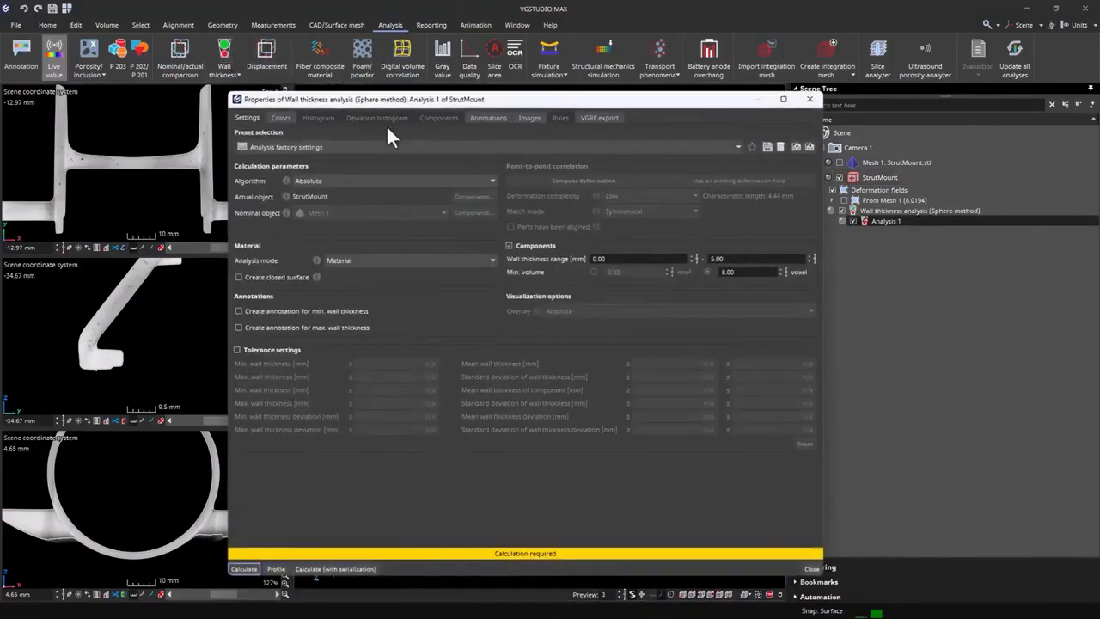
{"action": "left_click", "coordinate": [378, 178]}
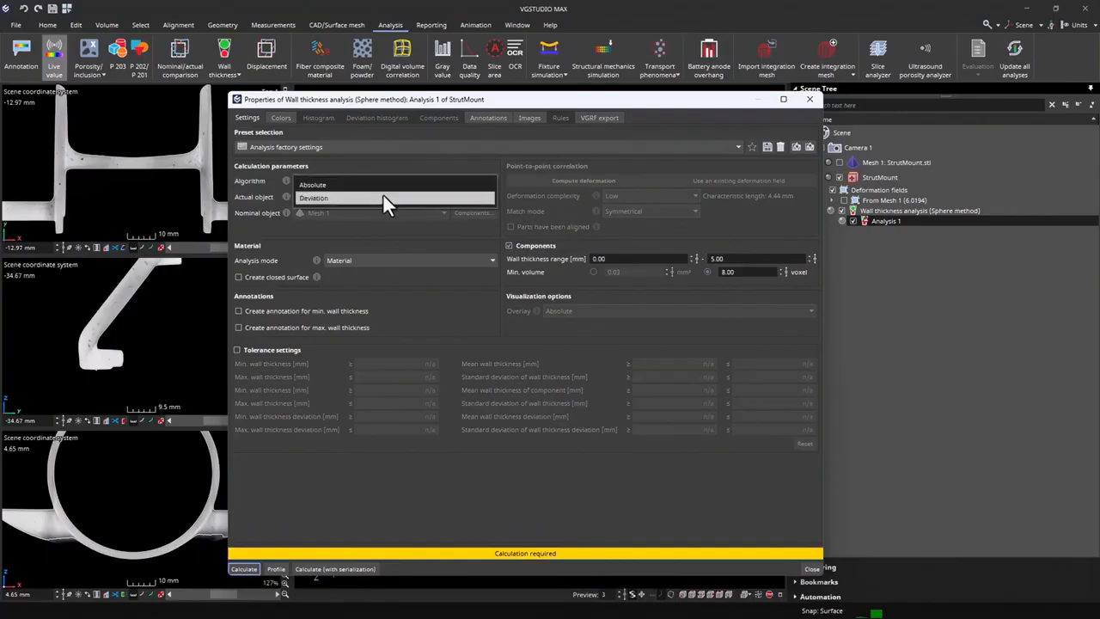
{"action": "left_click", "coordinate": [384, 197]}
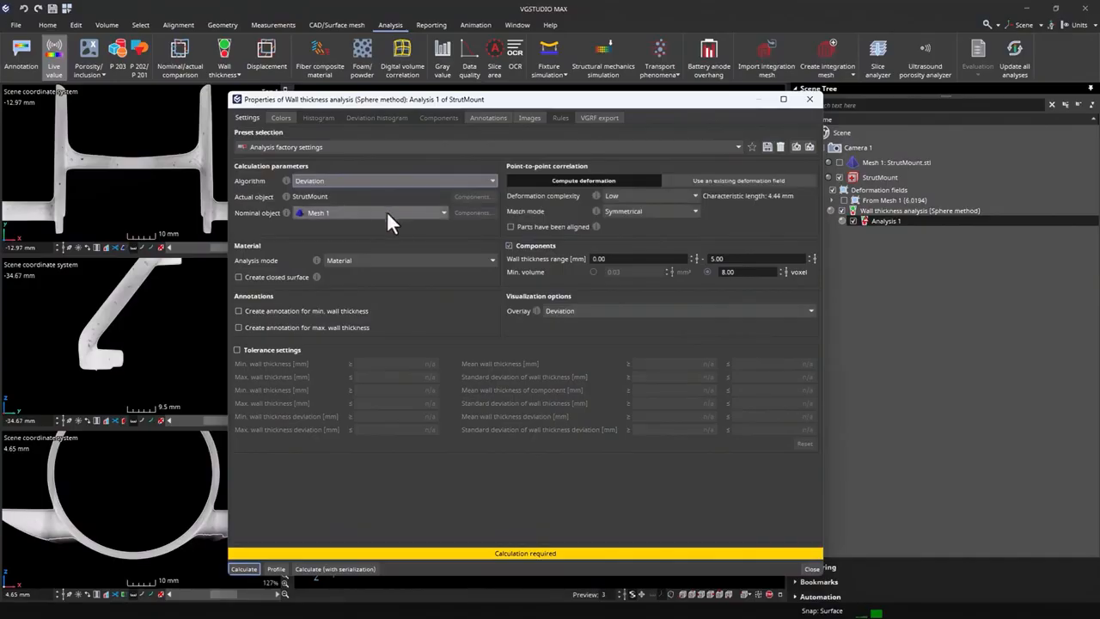
{"action": "left_click", "coordinate": [387, 212]}
{"action": "left_click", "coordinate": [387, 216]}
- Use the existing deformation field from Mesh 1 for point-to-point correlation, keep the Material analysis mode and disable Components
{"action": "left_click", "coordinate": [696, 180]}
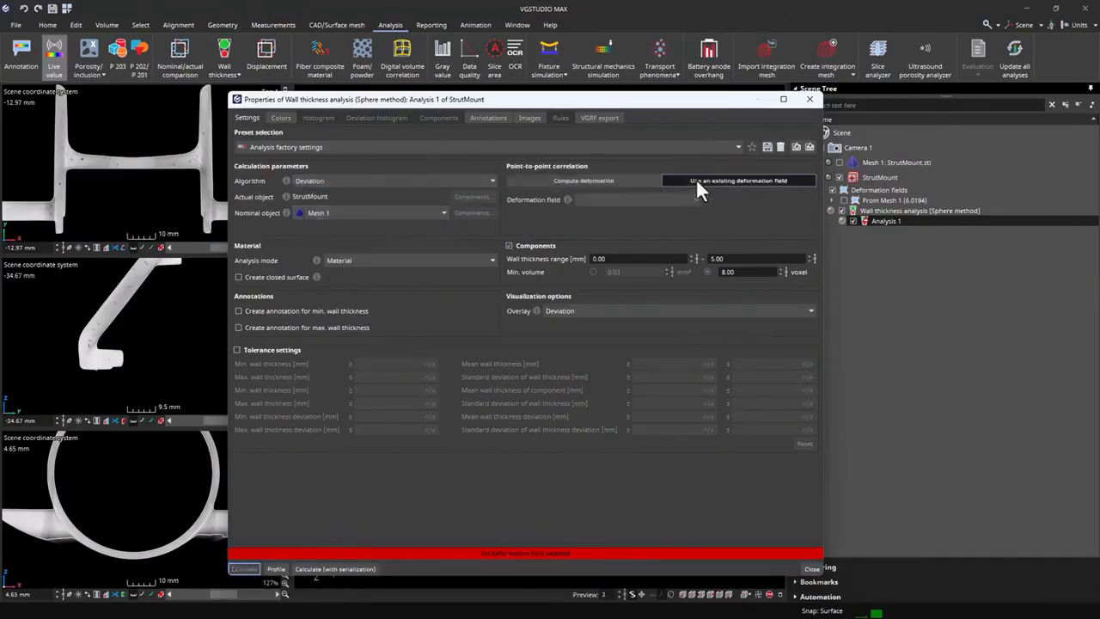
{"action": "left_click", "coordinate": [627, 182]}
{"action": "left_click", "coordinate": [720, 179]}
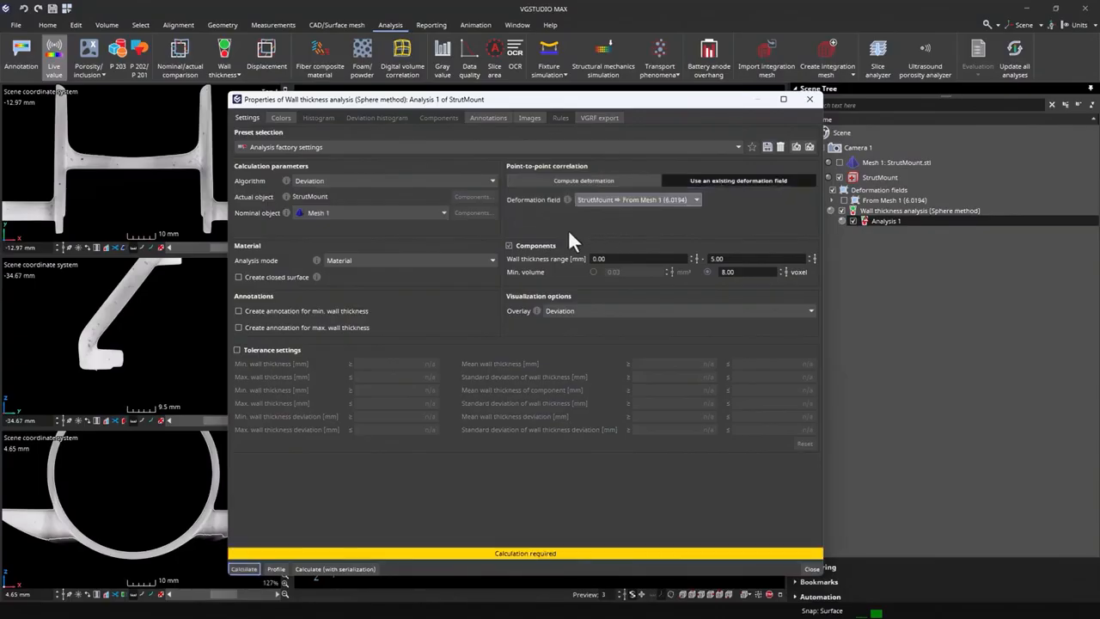
{"action": "left_click", "coordinate": [363, 260]}
{"action": "left_click", "coordinate": [362, 263]}
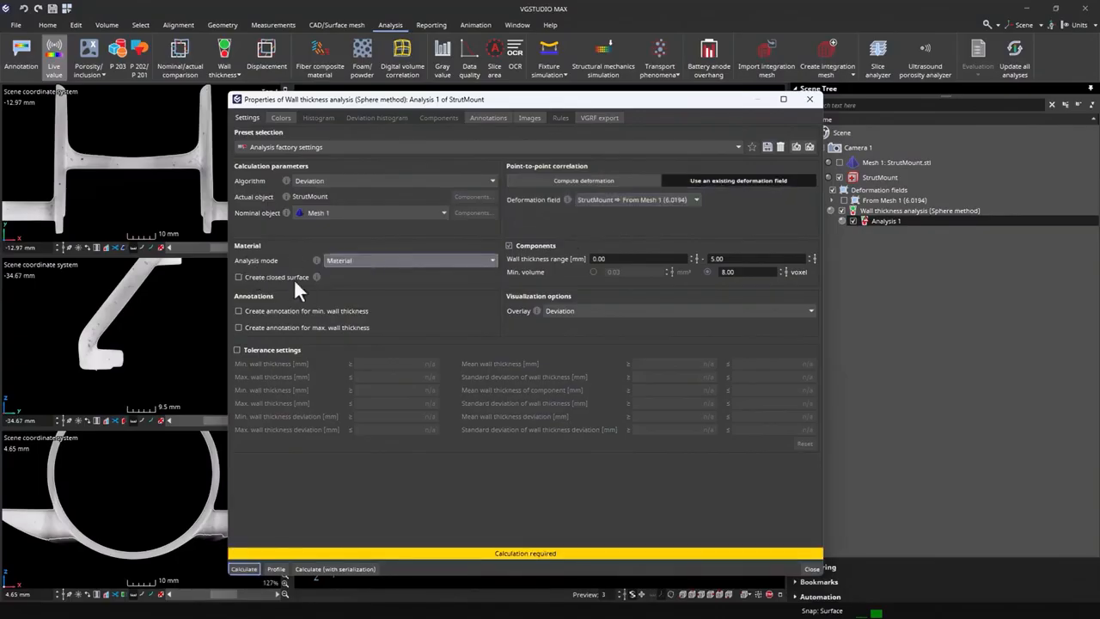
{"action": "left_click", "coordinate": [514, 247]}
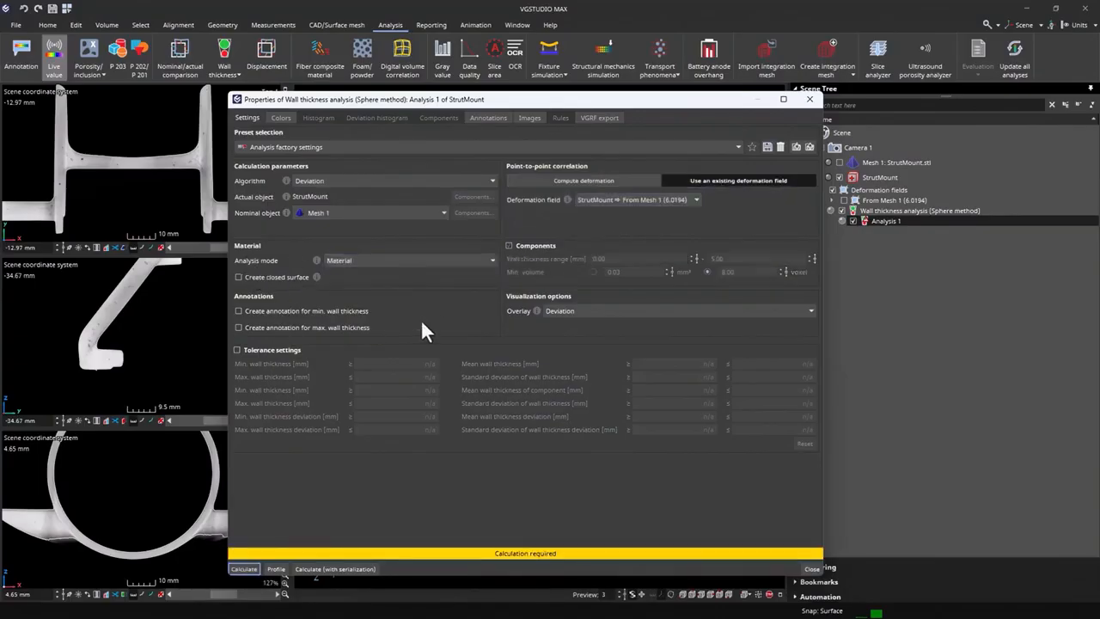
- Enable the tolerance settings and go through the wall thickness deviation limits without entering any values
{"action": "left_click", "coordinate": [274, 351]}
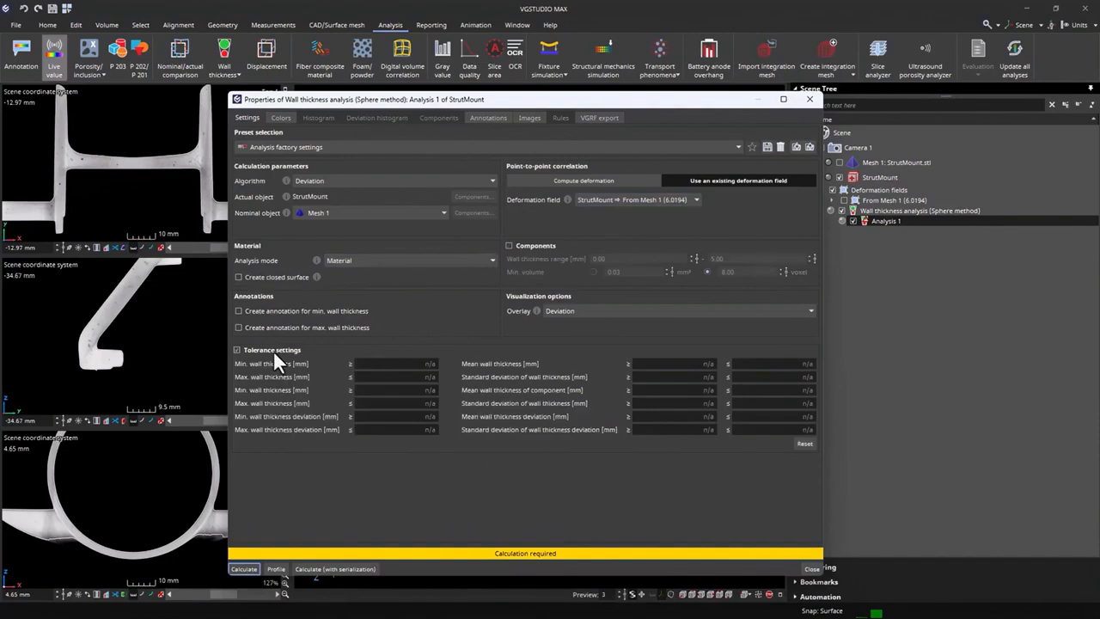
{"action": "left_click", "coordinate": [401, 418]}
{"action": "left_click", "coordinate": [696, 418]}
{"action": "left_click", "coordinate": [759, 417]}
{"action": "left_click", "coordinate": [358, 429]}
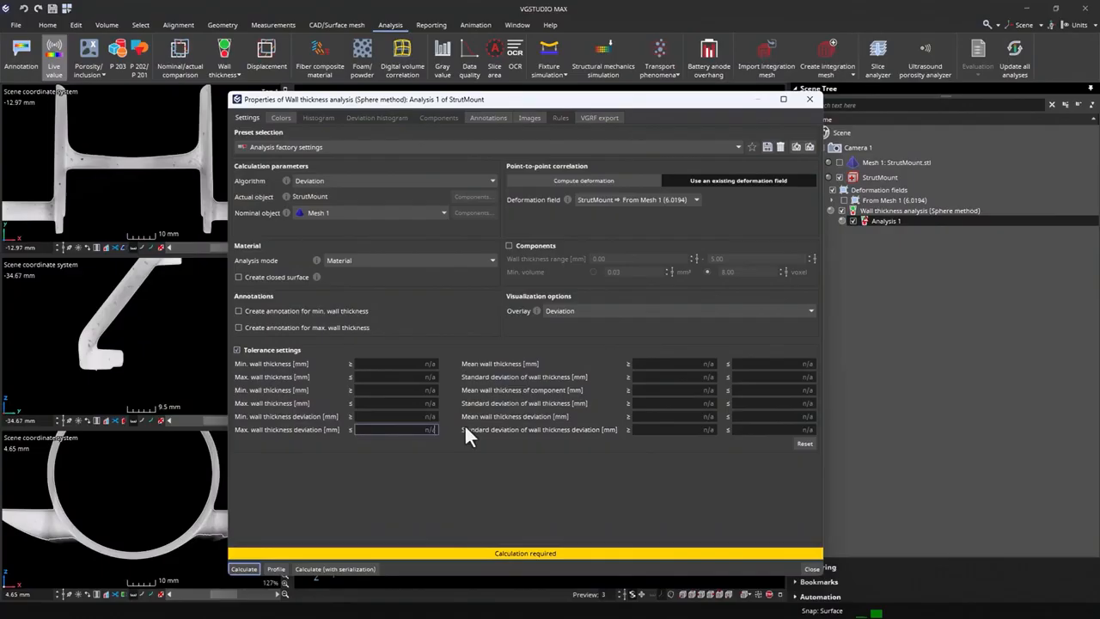
{"action": "left_click", "coordinate": [662, 428]}
{"action": "left_click", "coordinate": [756, 429]}
- Calculate the wall thickness deviation analysis and close its properties to inspect the coloured StrutMount model
{"action": "left_click", "coordinate": [243, 569]}
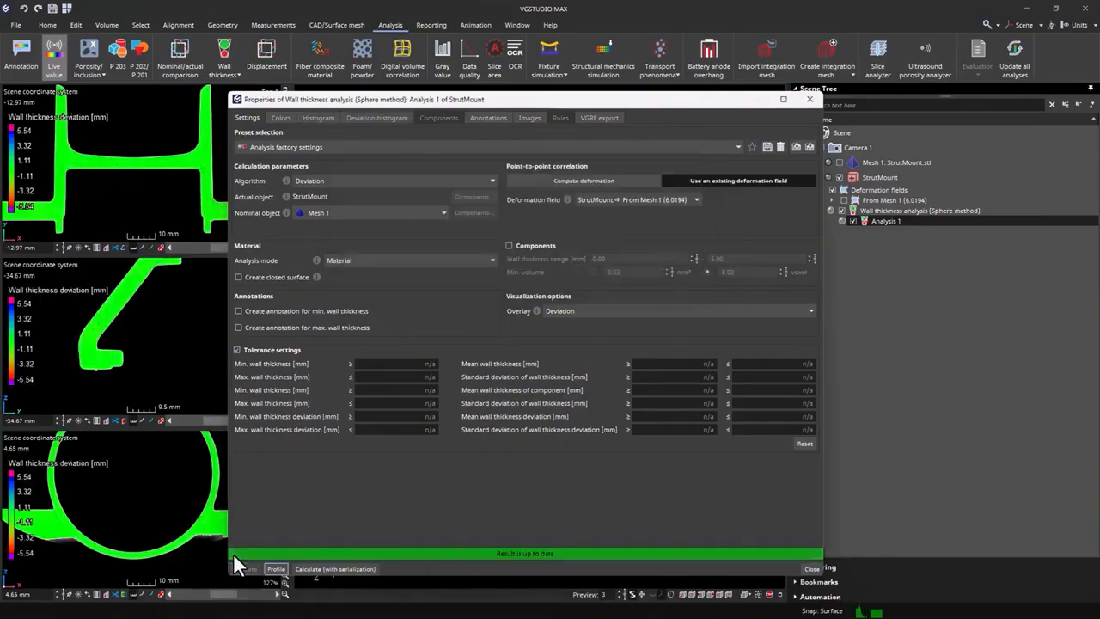
{"action": "left_click", "coordinate": [809, 99]}
{"action": "left_click_drag", "start_coordinate": [592, 342], "coordinate": [604, 342]}
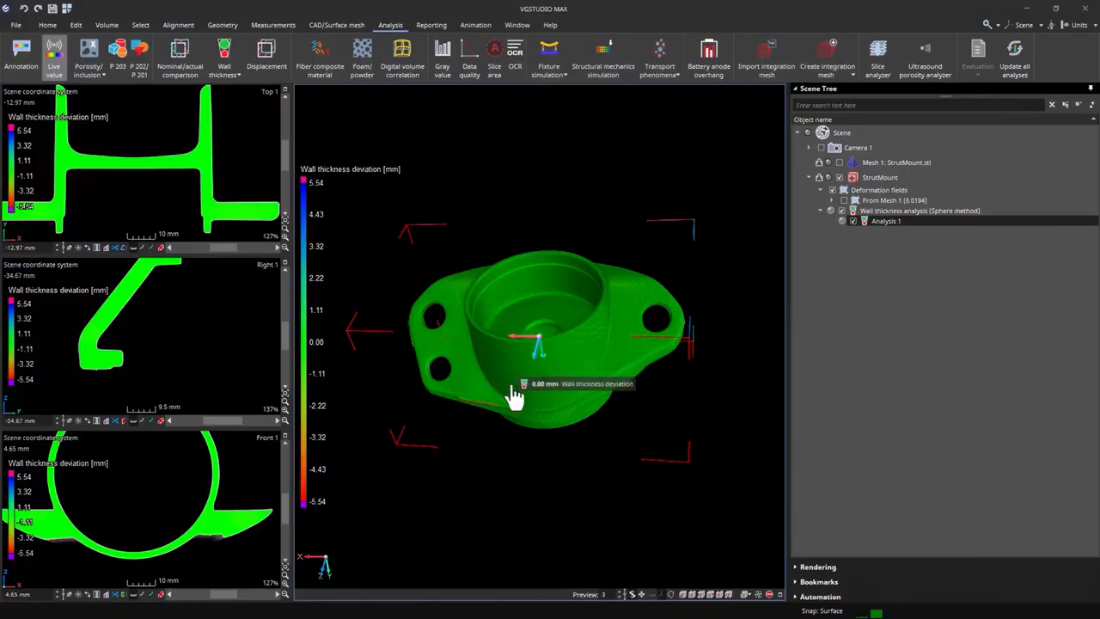
- Set the visualization overlay of the wall thickness analysis to Absolute and close its properties
{"action": "double_click", "coordinate": [918, 221]}
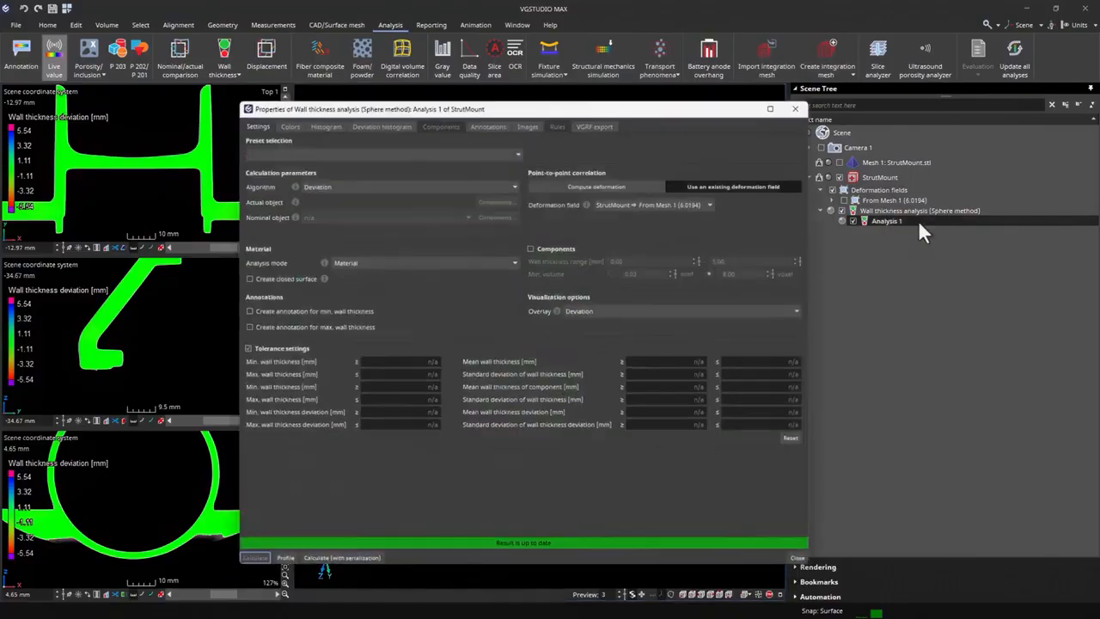
{"action": "left_click", "coordinate": [643, 315]}
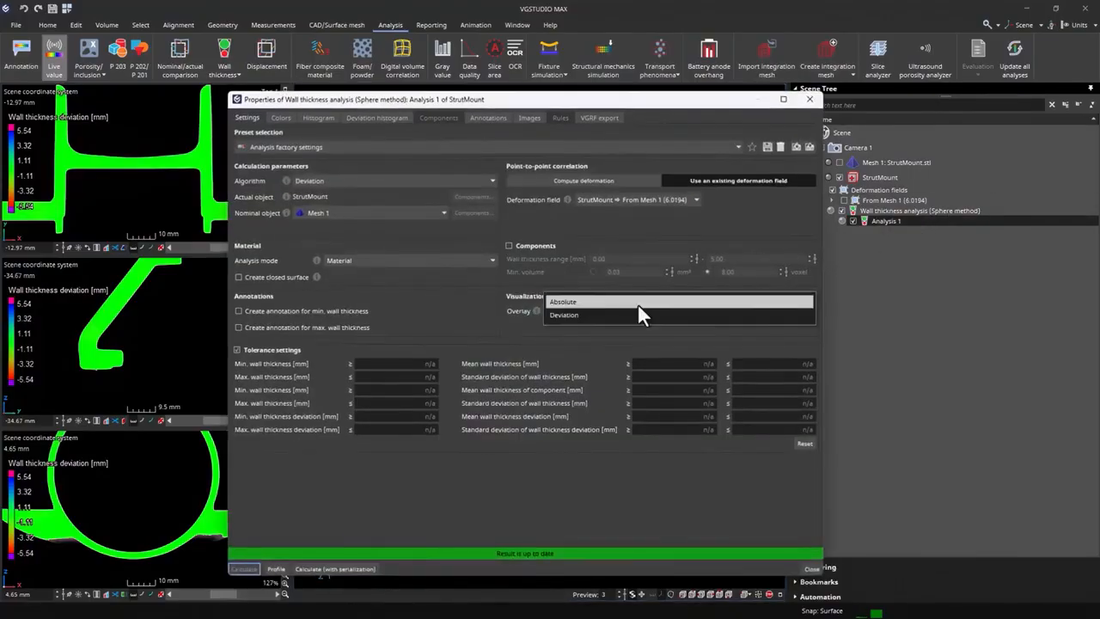
{"action": "left_click", "coordinate": [639, 303]}
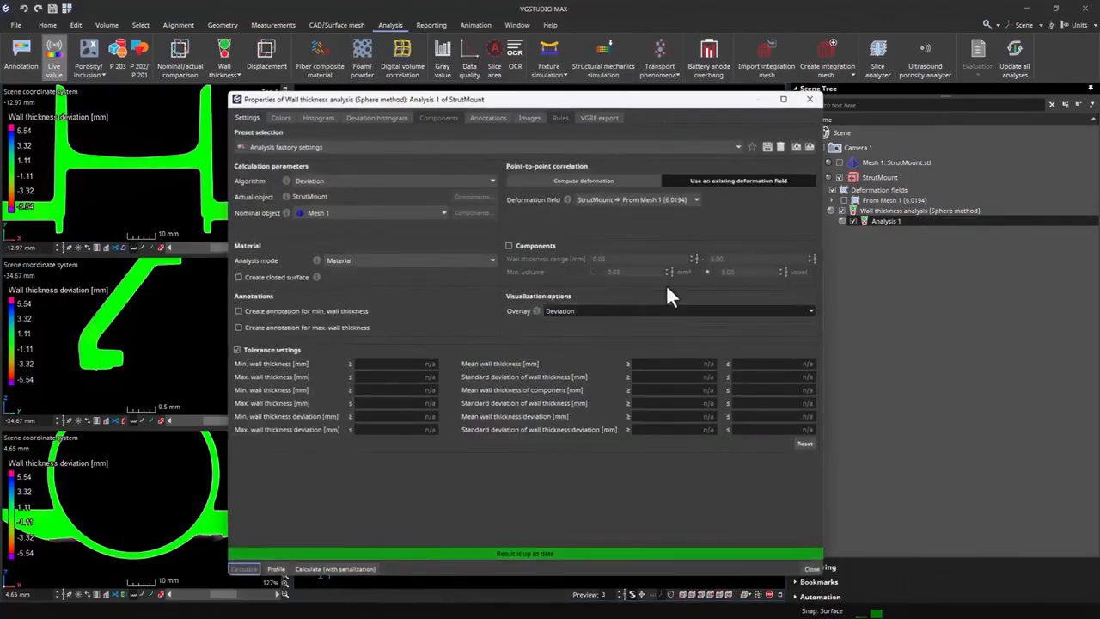
{"action": "left_click", "coordinate": [810, 98]}
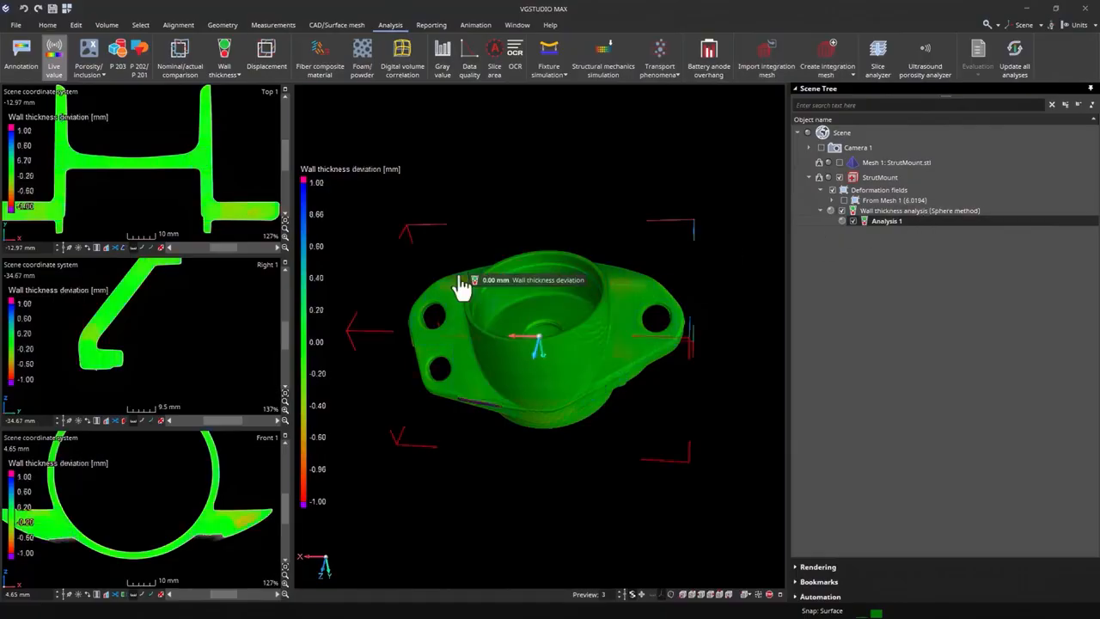
- Create three wall thickness annotations on the StrutMount flanges, two on the two-hole side and one on the single-hole side
{"action": "left_click", "coordinate": [458, 274]}
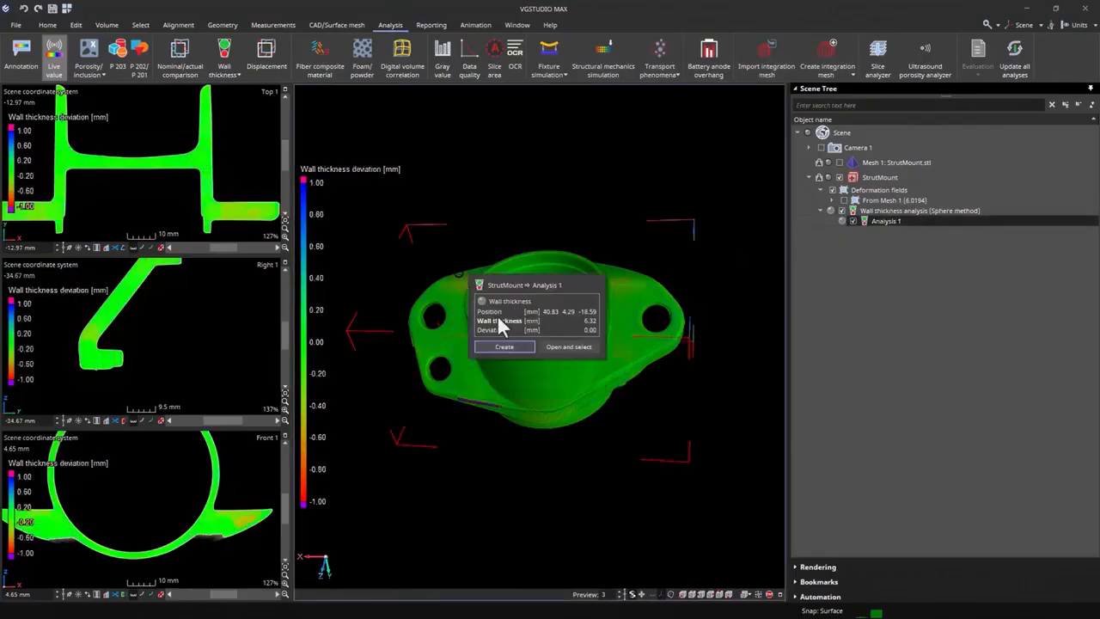
{"action": "left_click", "coordinate": [506, 347]}
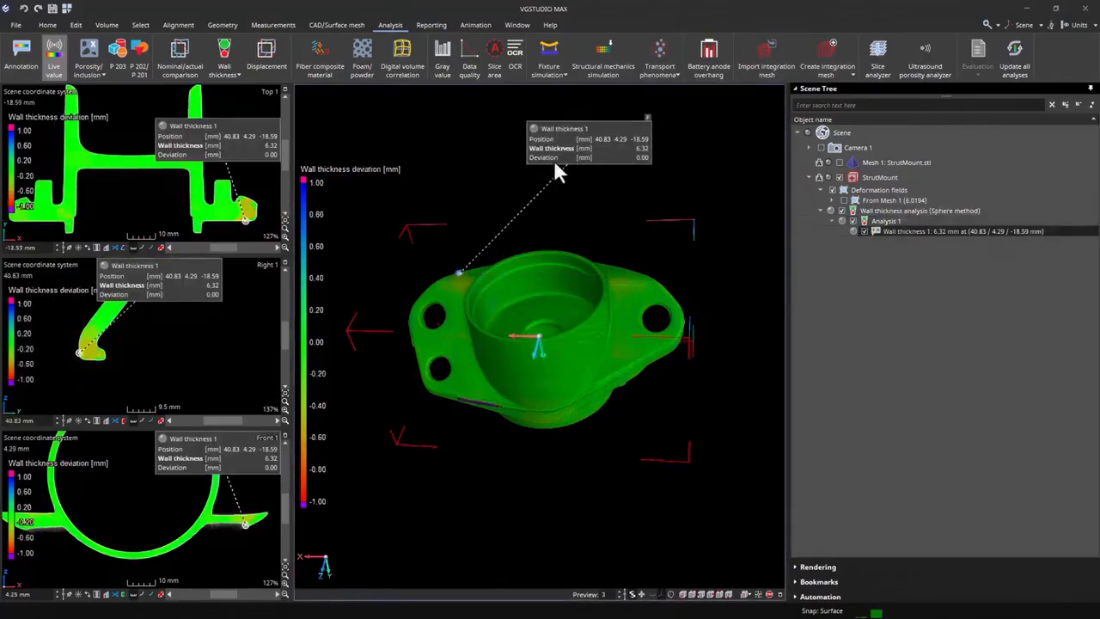
{"action": "left_click", "coordinate": [456, 278]}
{"action": "left_click", "coordinate": [503, 360]}
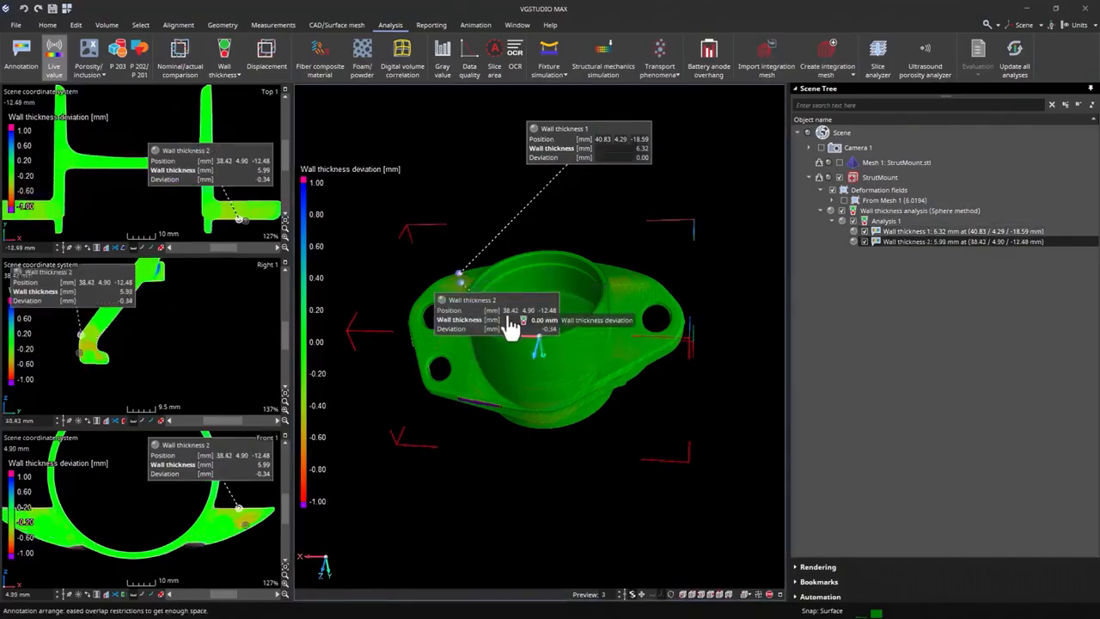
{"action": "left_click", "coordinate": [618, 281]}
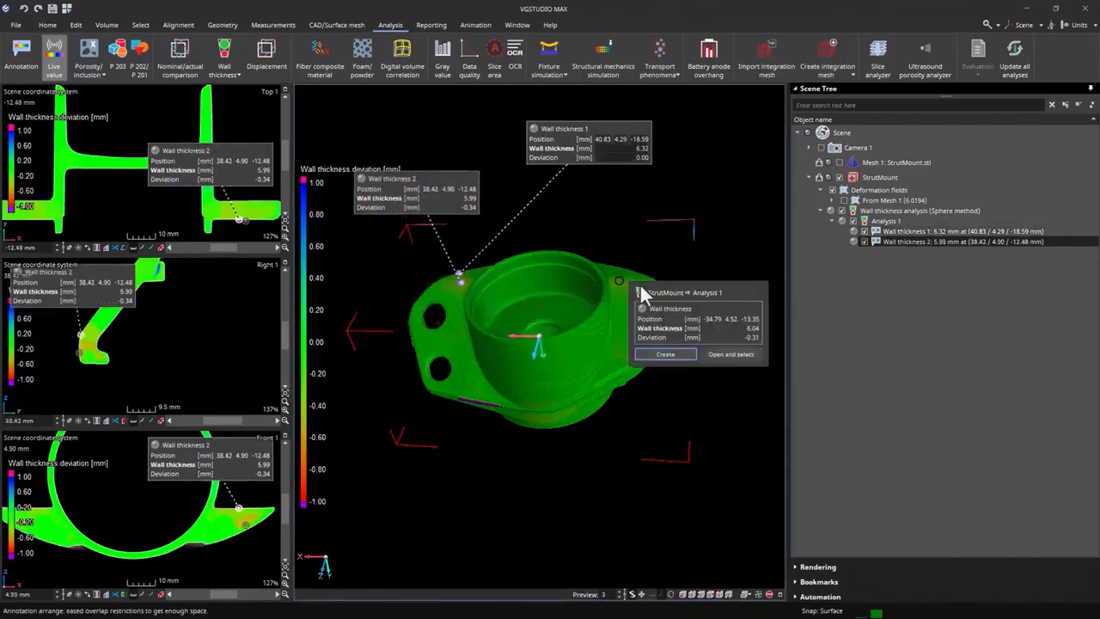
{"action": "left_click", "coordinate": [672, 355]}
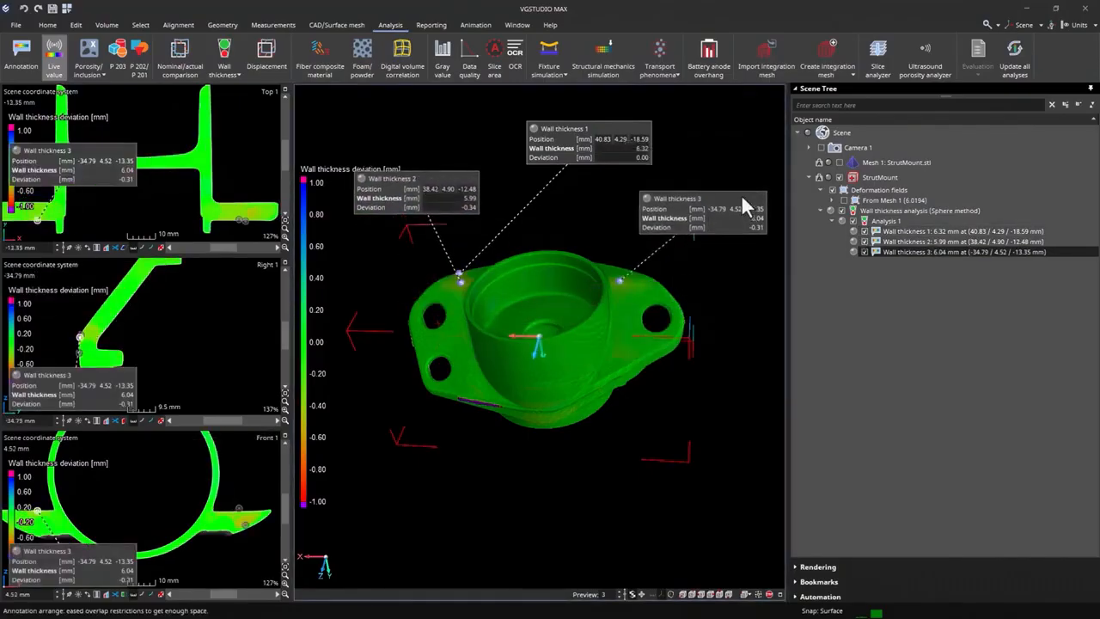
- Review the wall thickness histogram and the deviation histogram of Analysis 1
{"action": "double_click", "coordinate": [910, 216]}
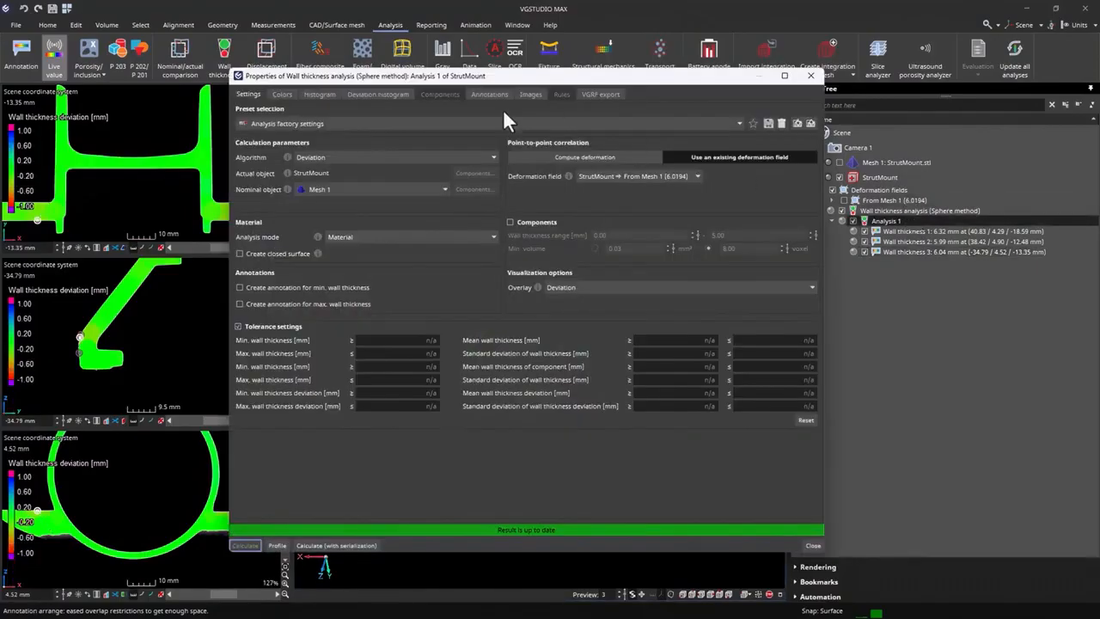
{"action": "left_click", "coordinate": [322, 93]}
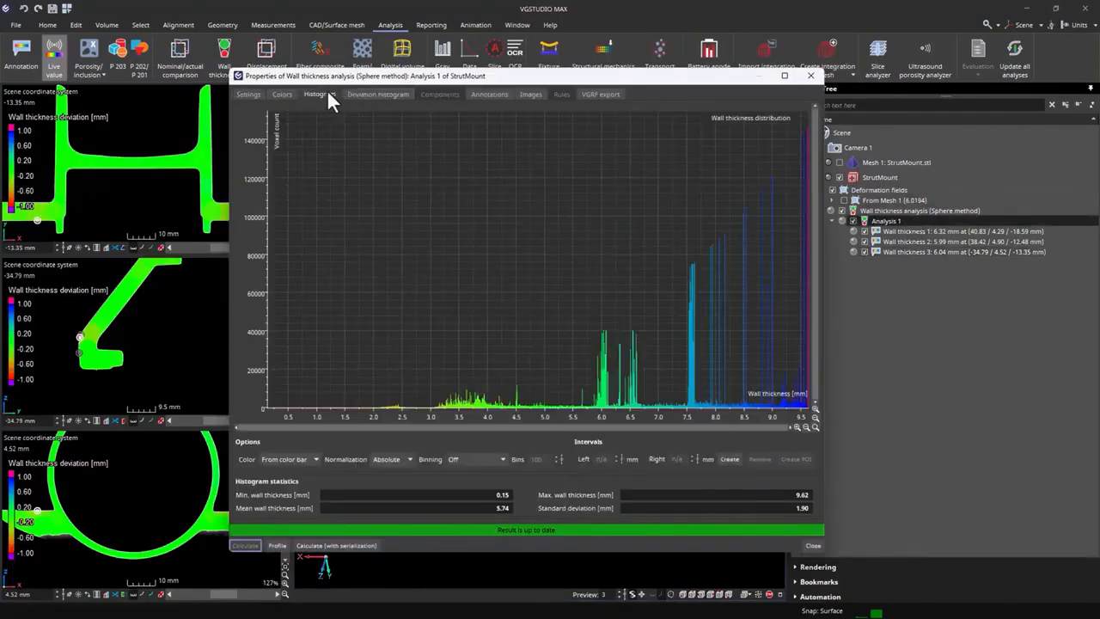
{"action": "left_click", "coordinate": [355, 93]}
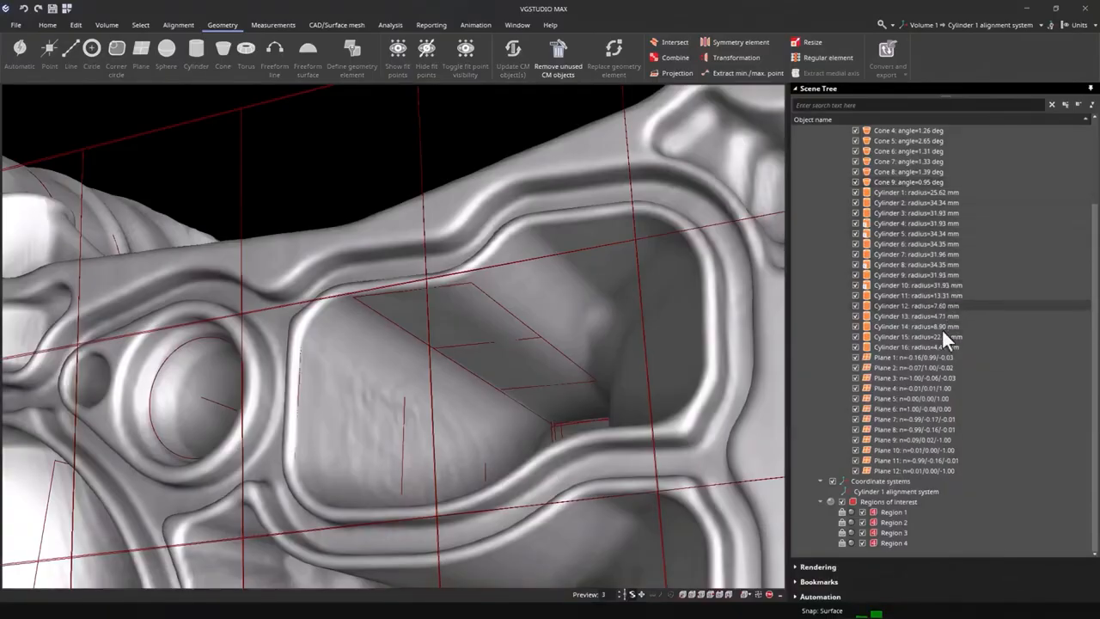
- Select Plane 12's fit points along the upper inner edge of the large pocket with a rectangular 3D selection
{"action": "left_click", "coordinate": [922, 468]}
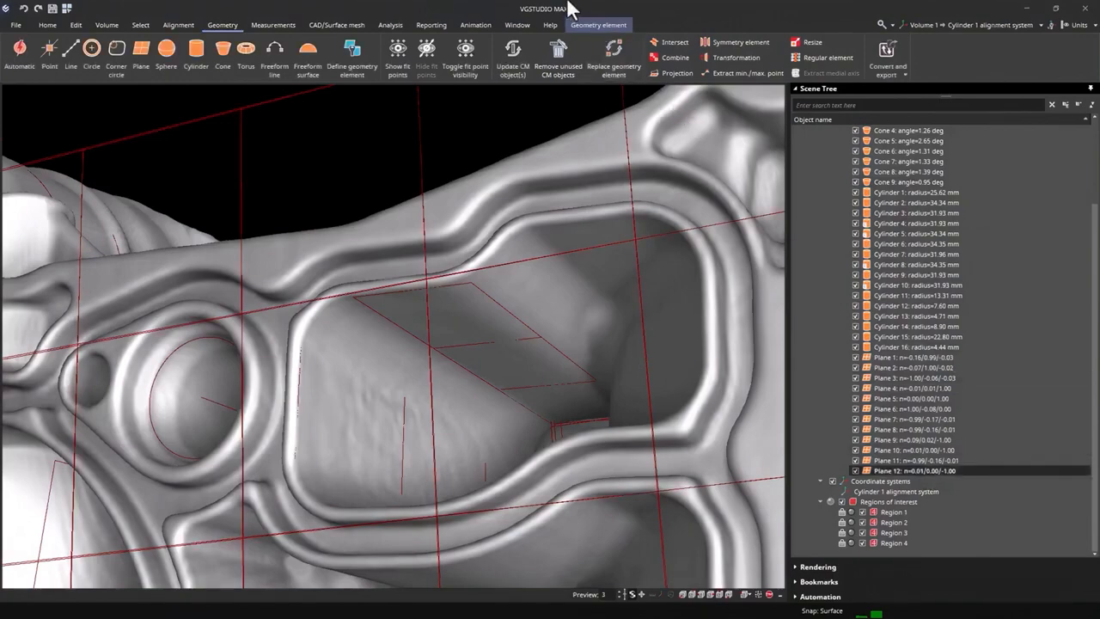
{"action": "left_click", "coordinate": [587, 27]}
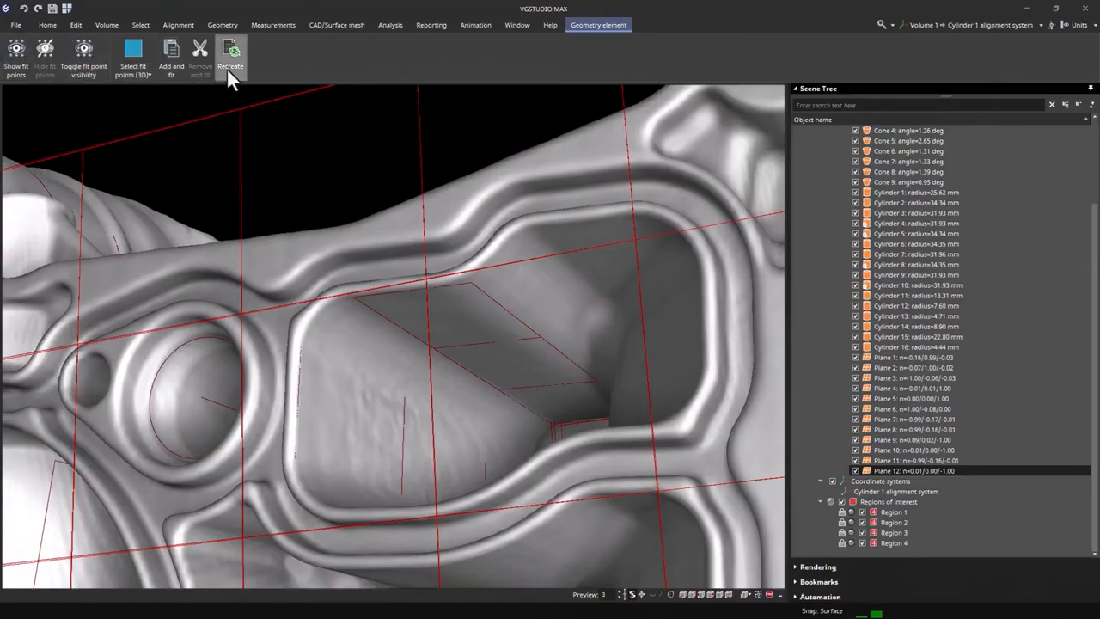
{"action": "left_click", "coordinate": [138, 70]}
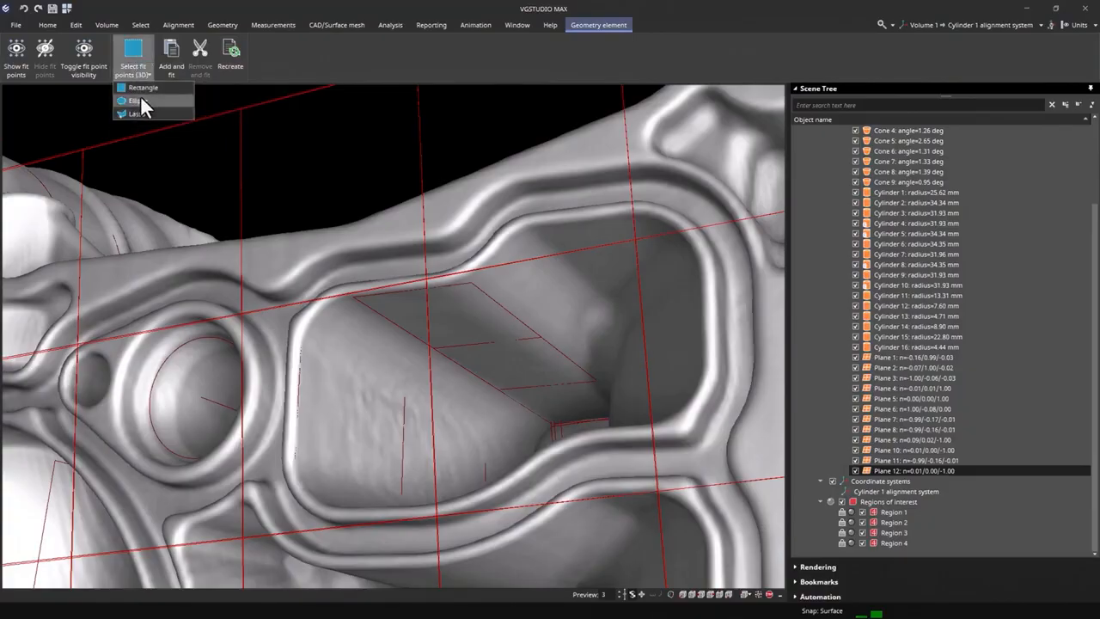
{"action": "left_click", "coordinate": [137, 101]}
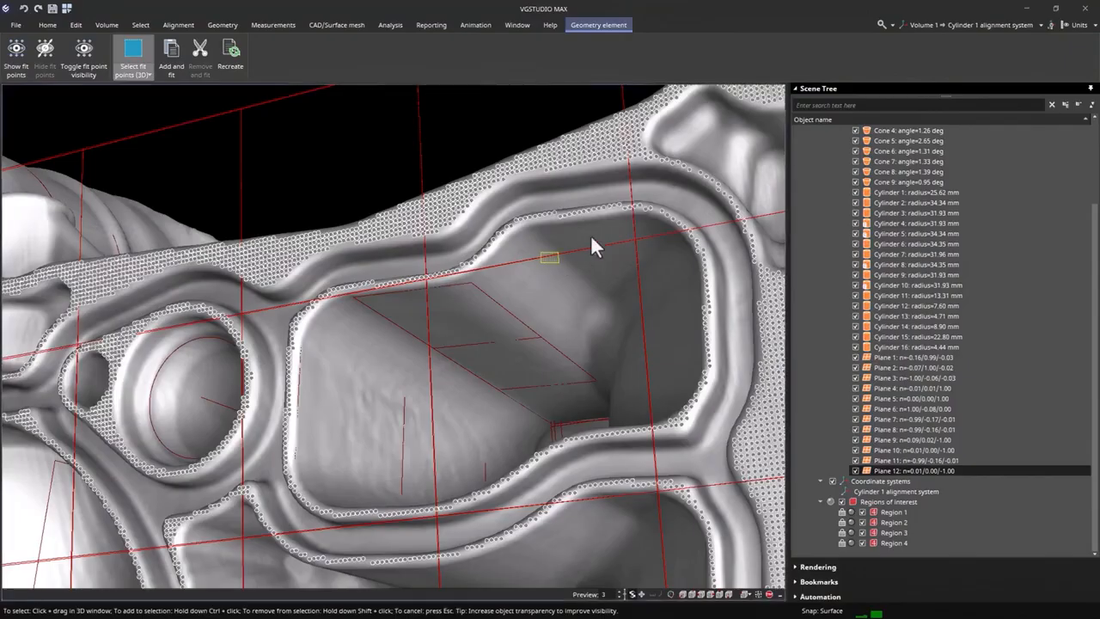
{"action": "left_click_drag", "start_coordinate": [593, 247], "coordinate": [681, 209]}
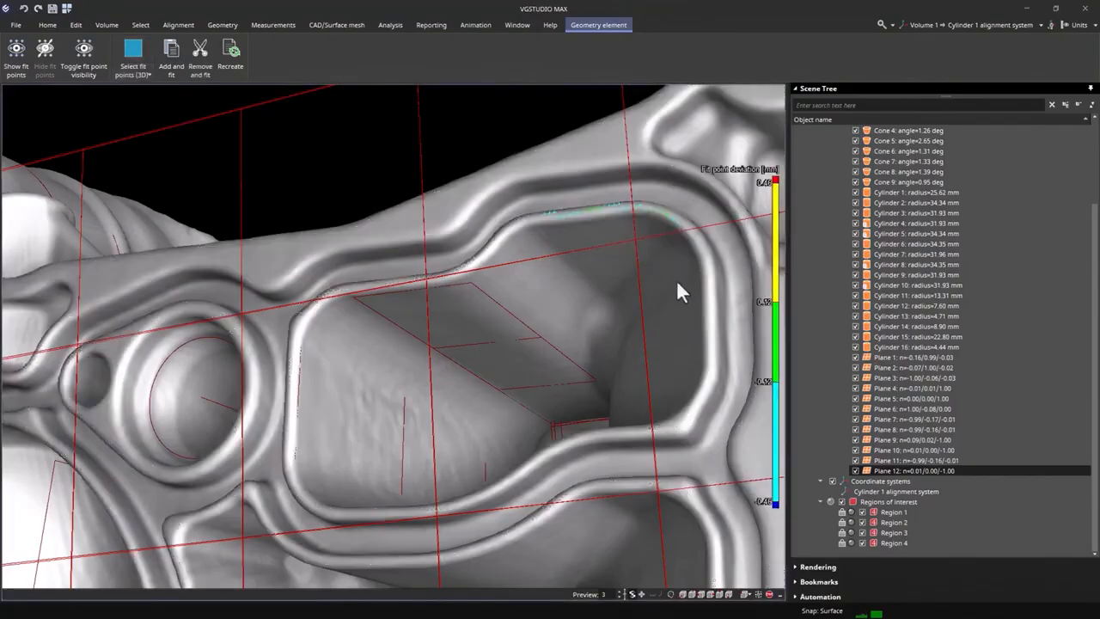
- Add Plane 12's fit points along the right inner edge and lower-right corner of the large pocket to the selection
{"action": "left_click", "coordinate": [145, 56]}
{"action": "left_click_drag", "start_coordinate": [685, 262], "coordinate": [715, 310], "text": "ctrl"}
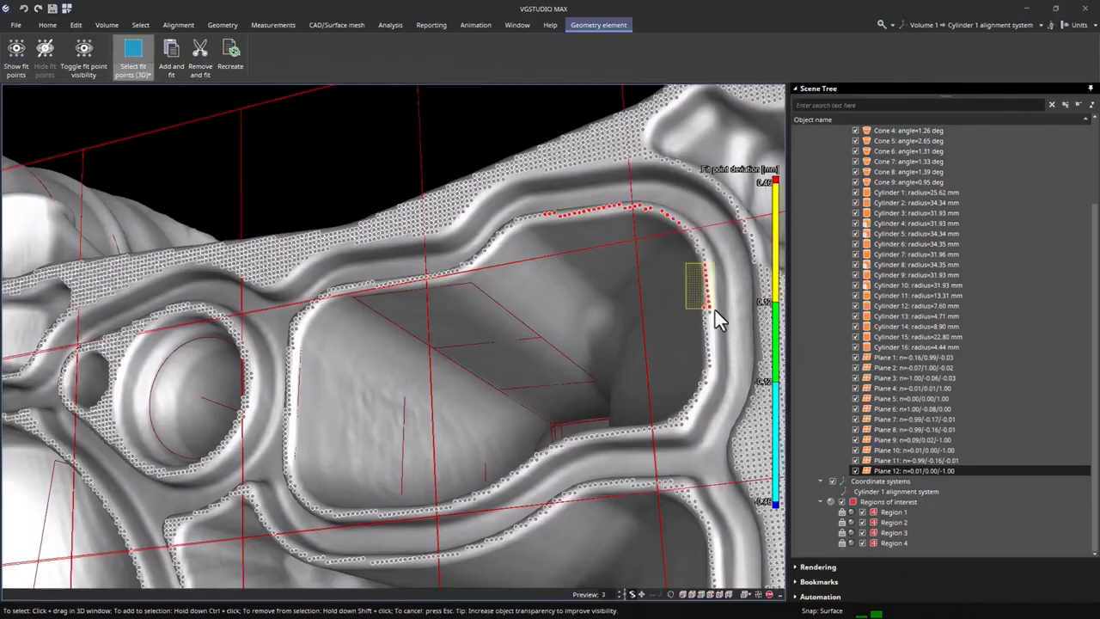
{"action": "left_click_drag", "start_coordinate": [650, 369], "coordinate": [716, 435], "text": "ctrl"}
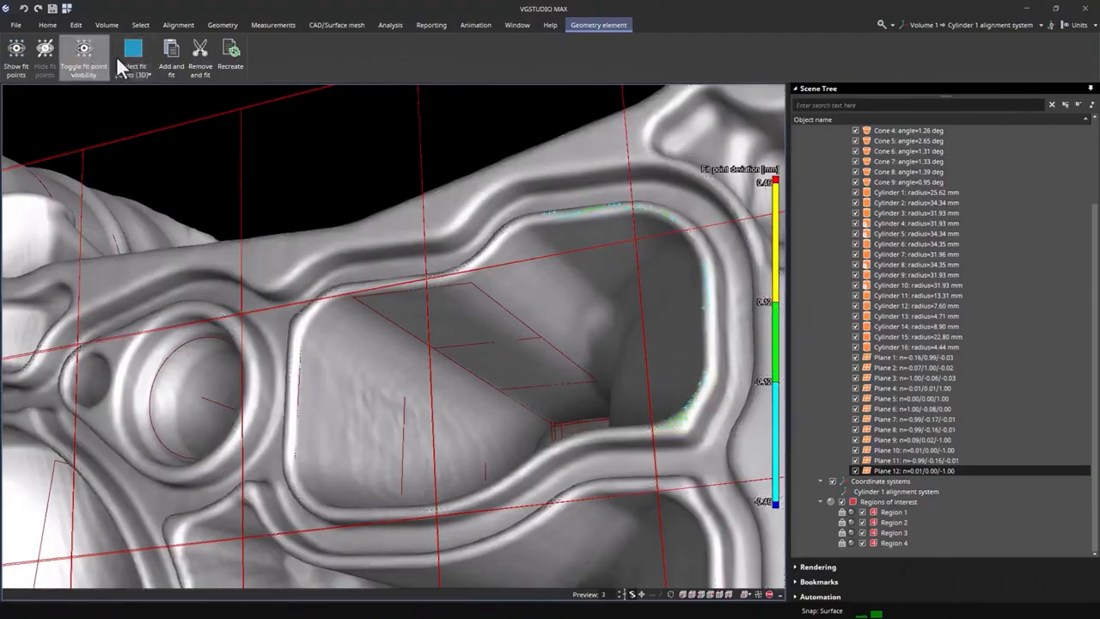
{"action": "left_click", "coordinate": [142, 53]}
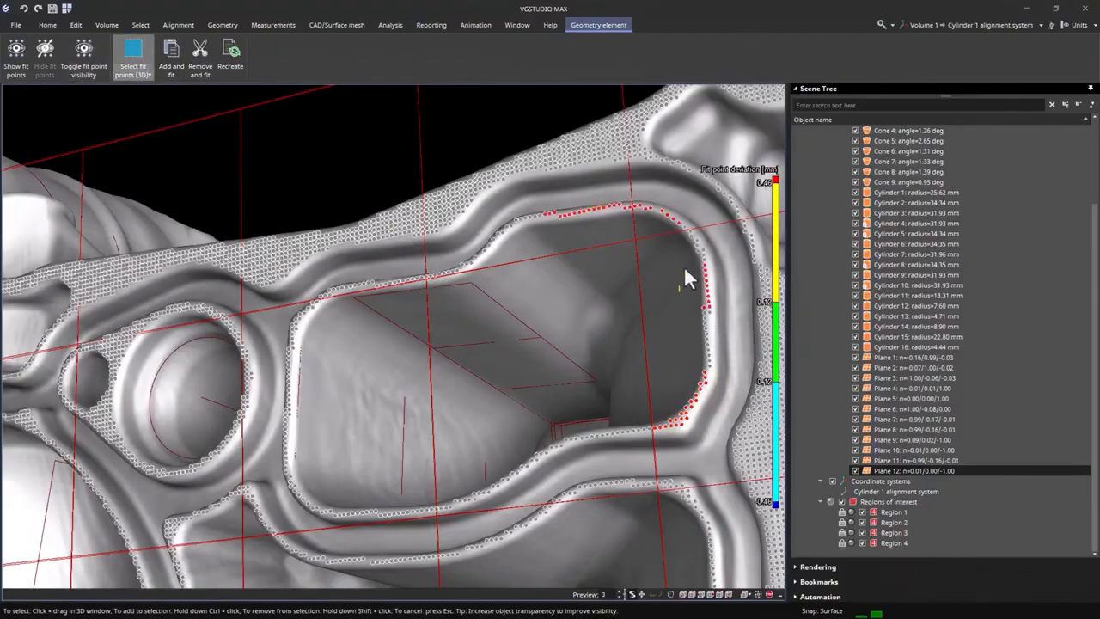
{"action": "left_click_drag", "start_coordinate": [681, 289], "coordinate": [733, 336], "text": "ctrl"}
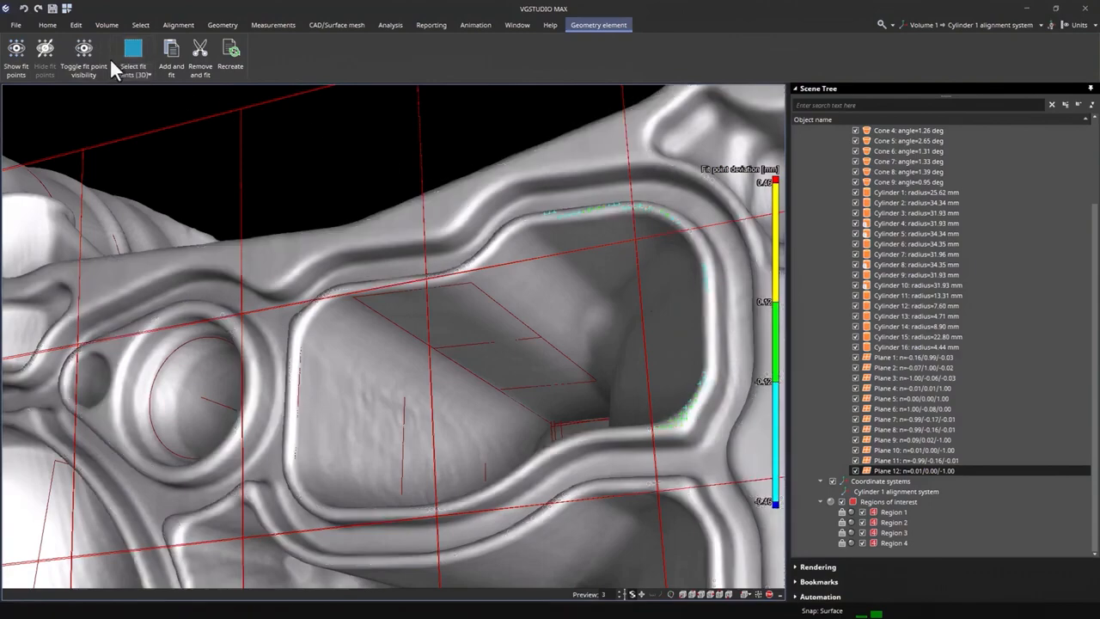
- Add the fit points beside the pocket's upper-left inner edge, then remove all selected points from Plane 12 and refit it
{"action": "left_click", "coordinate": [133, 53]}
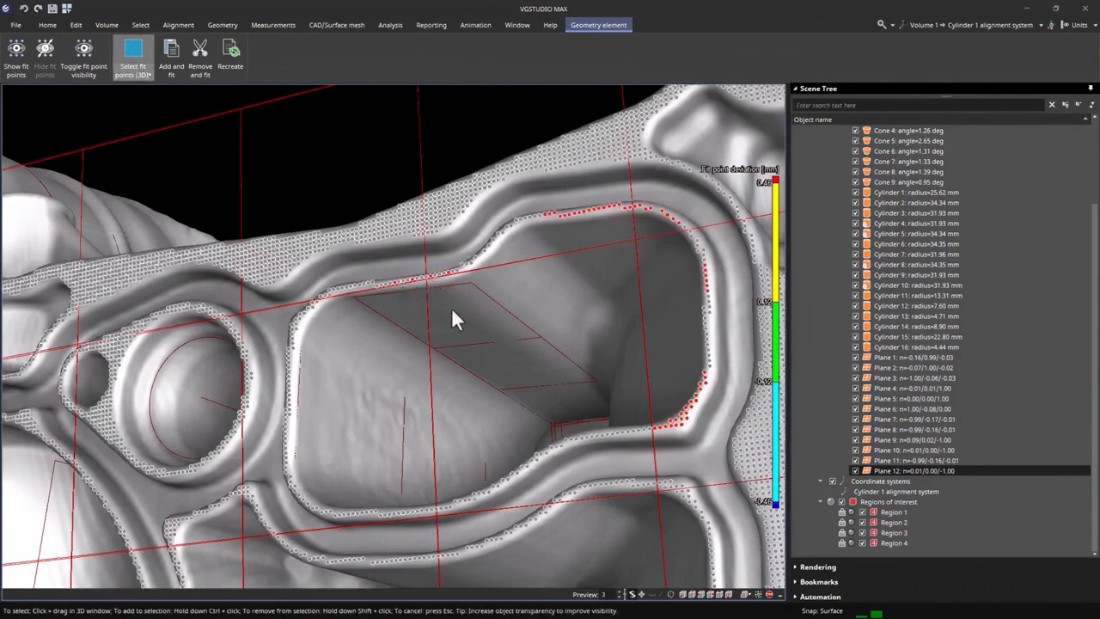
{"action": "key", "text": "Escape"}
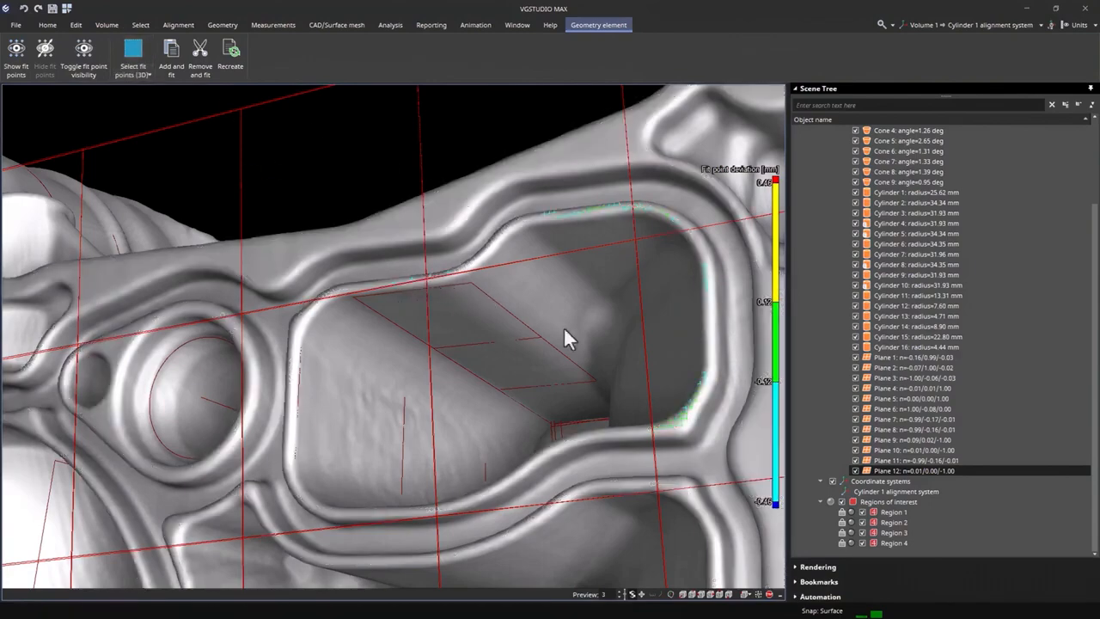
{"action": "left_click", "coordinate": [207, 66]}
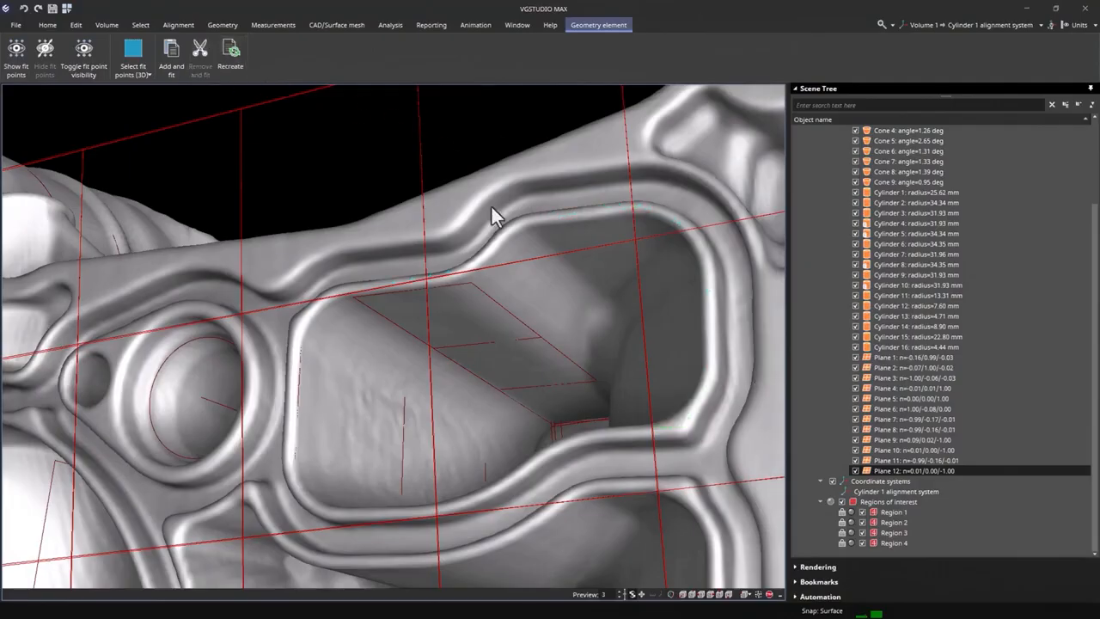
{"action": "left_click", "coordinate": [28, 62]}
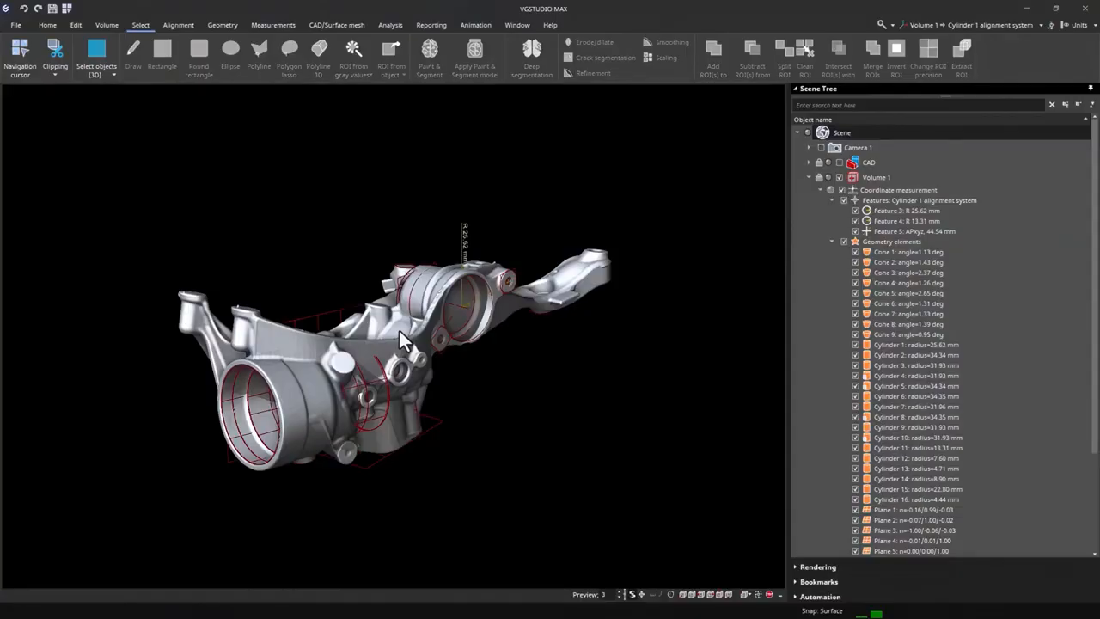
- Select the objects around the casting's large front bore with a rectangular 3D object selection
{"action": "left_click_drag", "start_coordinate": [399, 330], "coordinate": [401, 361]}
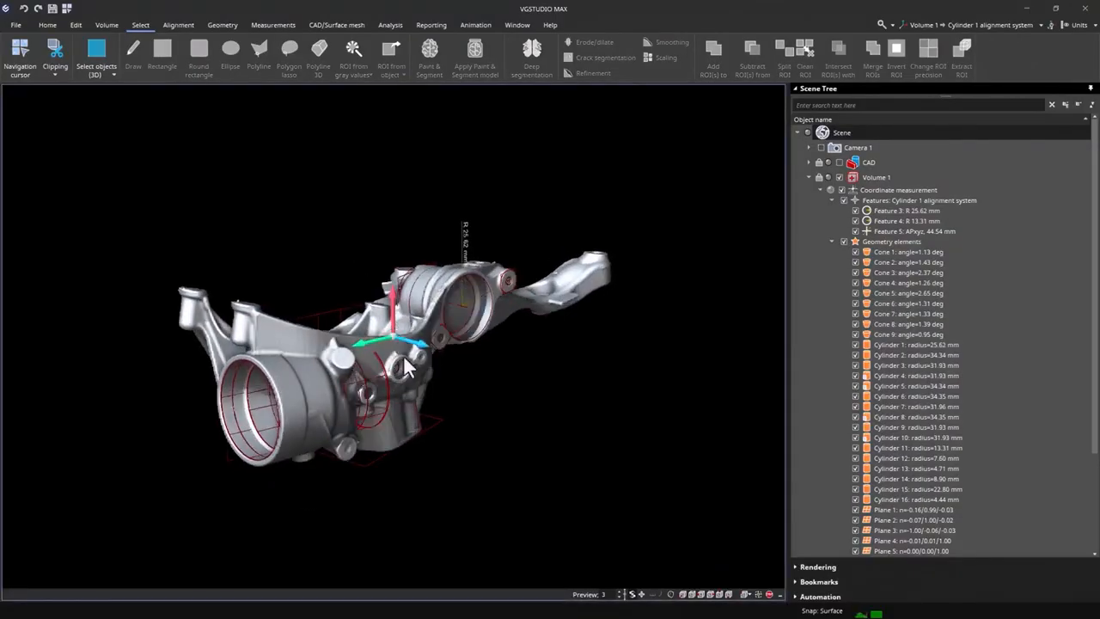
{"action": "scroll", "coordinate": [931, 256], "scroll_direction": "down", "scroll_amount": 5}
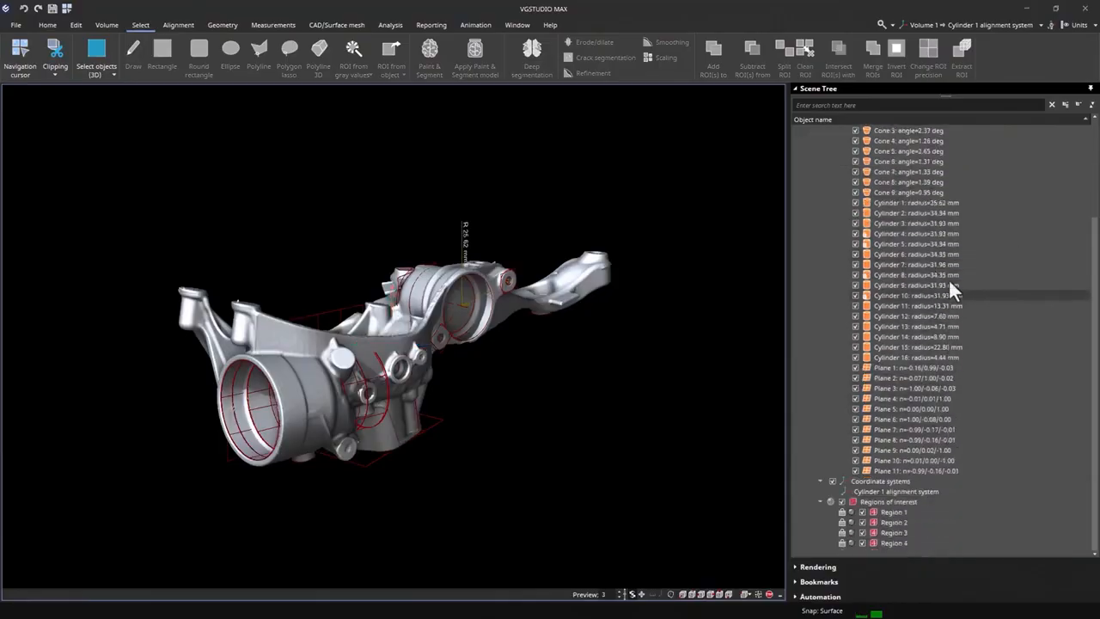
{"action": "scroll", "coordinate": [946, 284], "scroll_direction": "up", "scroll_amount": 5}
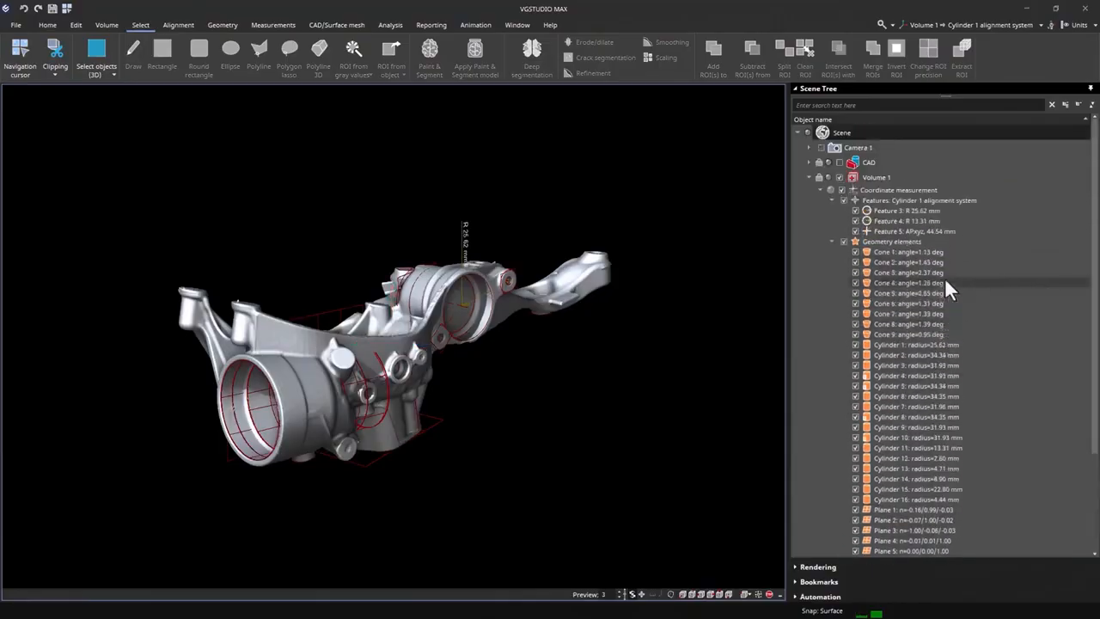
{"action": "left_click", "coordinate": [104, 59]}
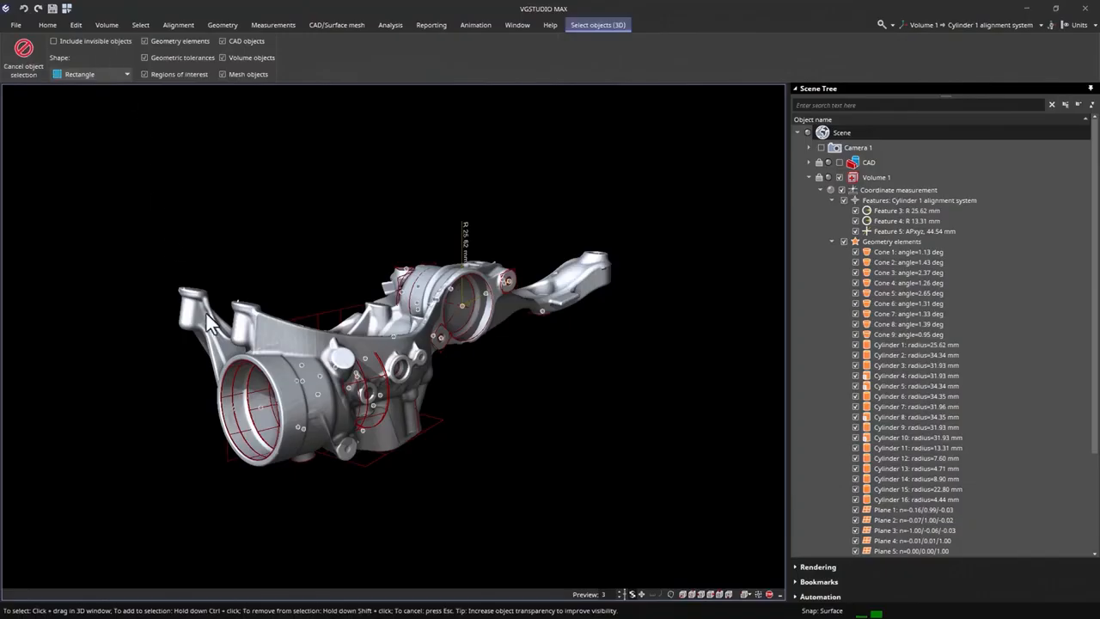
{"action": "left_click_drag", "start_coordinate": [196, 263], "coordinate": [355, 433]}
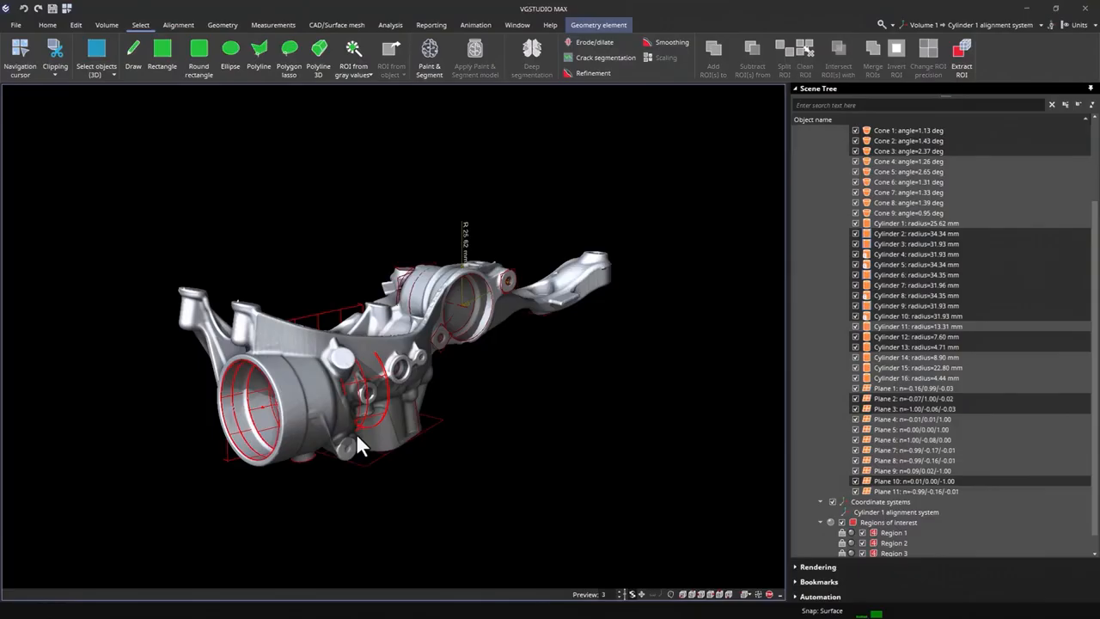
- Add the objects around the casting's rear bore to the 3D object selection
{"action": "left_click", "coordinate": [110, 50]}
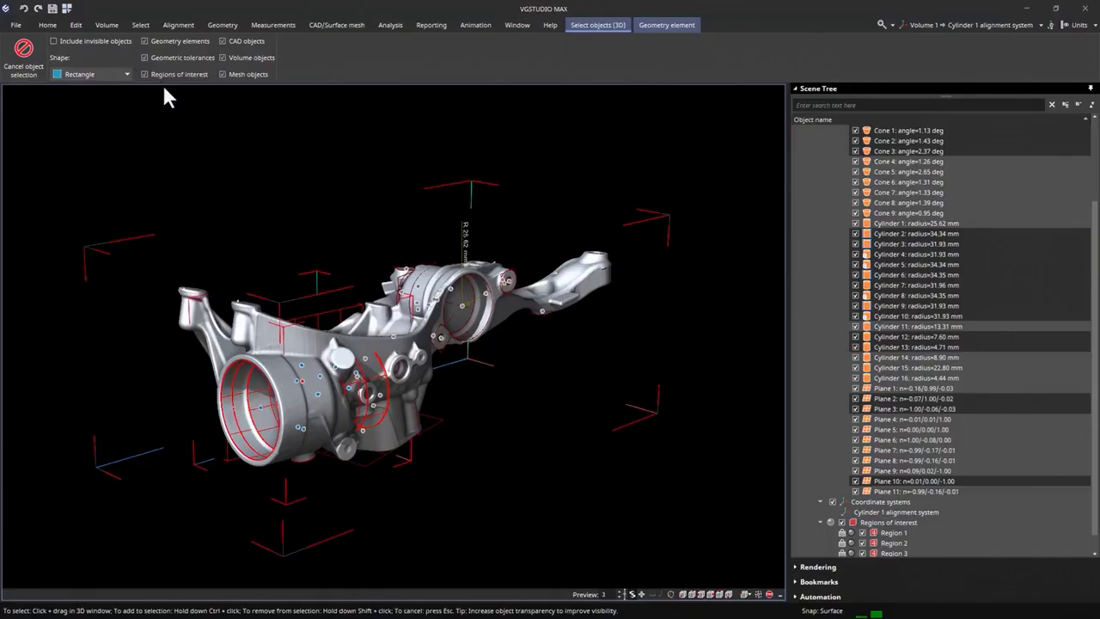
{"action": "left_click_drag", "start_coordinate": [362, 221], "coordinate": [462, 352]}
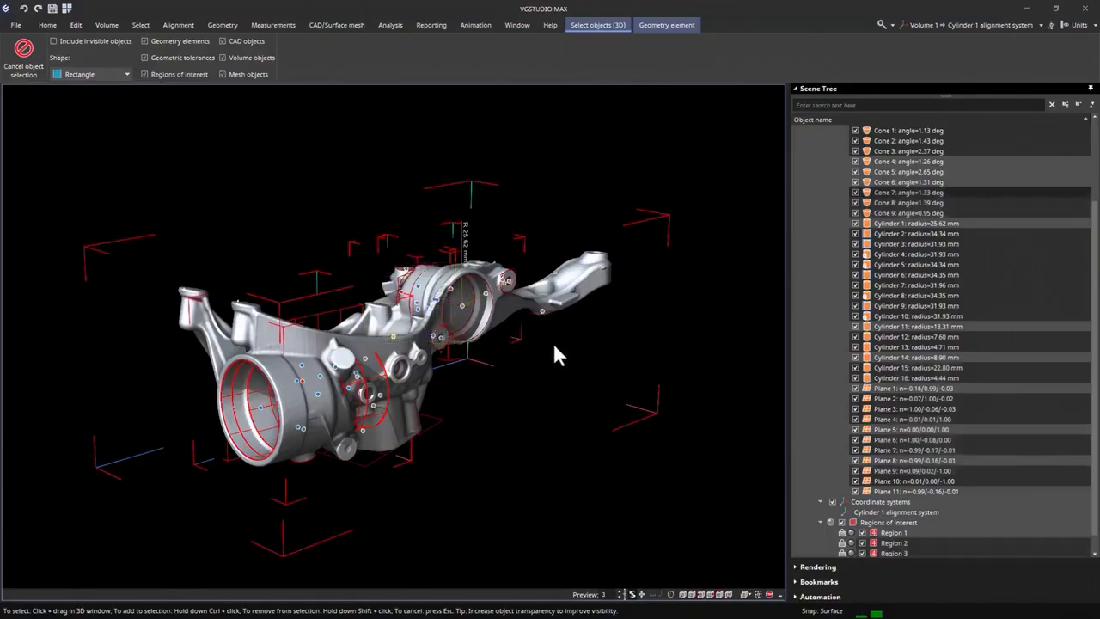
{"action": "key", "text": "Escape"}
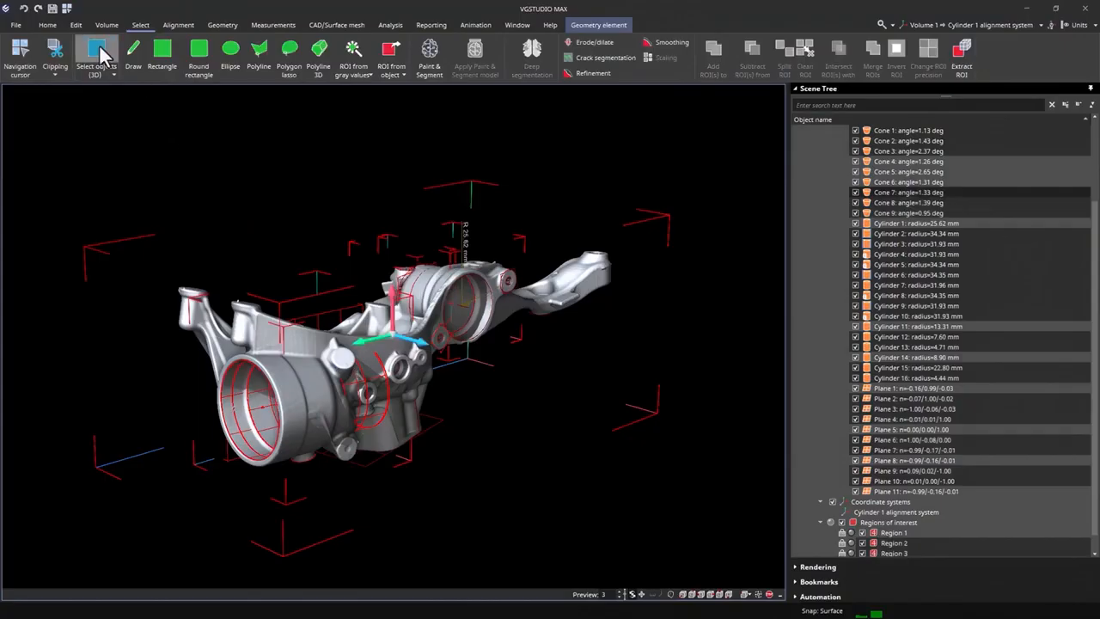
- Remove the geometry elements around the large front bore from the object selection
{"action": "left_click", "coordinate": [96, 53]}
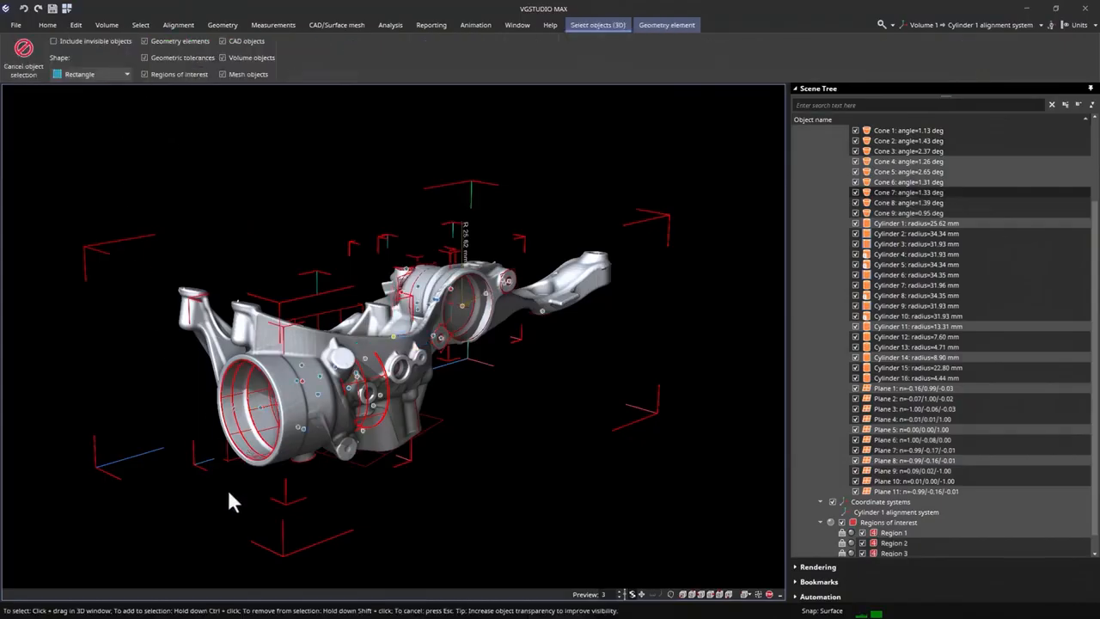
{"action": "left_click_drag", "start_coordinate": [228, 493], "coordinate": [334, 386]}
{"action": "key", "text": "Escape"}
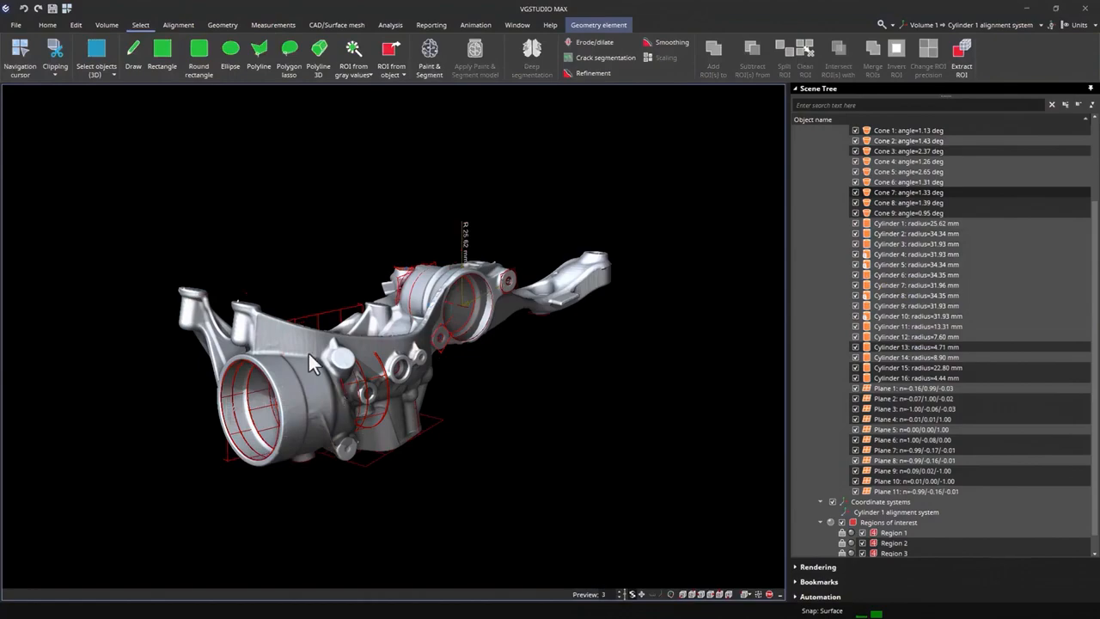
- Add the front bore's geometry elements back to the object selection and pick Feature 5 at the rear bore
{"action": "left_click", "coordinate": [96, 53]}
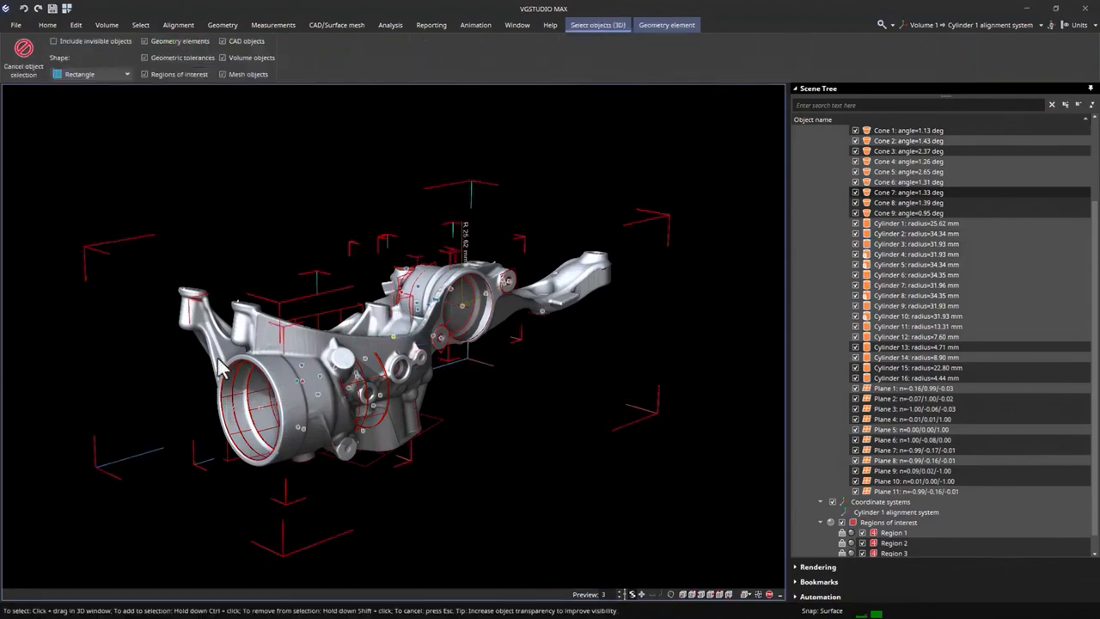
{"action": "left_click_drag", "start_coordinate": [196, 392], "coordinate": [270, 435], "text": "ctrl"}
{"action": "left_click_drag", "start_coordinate": [319, 481], "coordinate": [284, 411], "text": "ctrl"}
{"action": "left_click_drag", "start_coordinate": [360, 430], "coordinate": [361, 428], "text": "ctrl"}
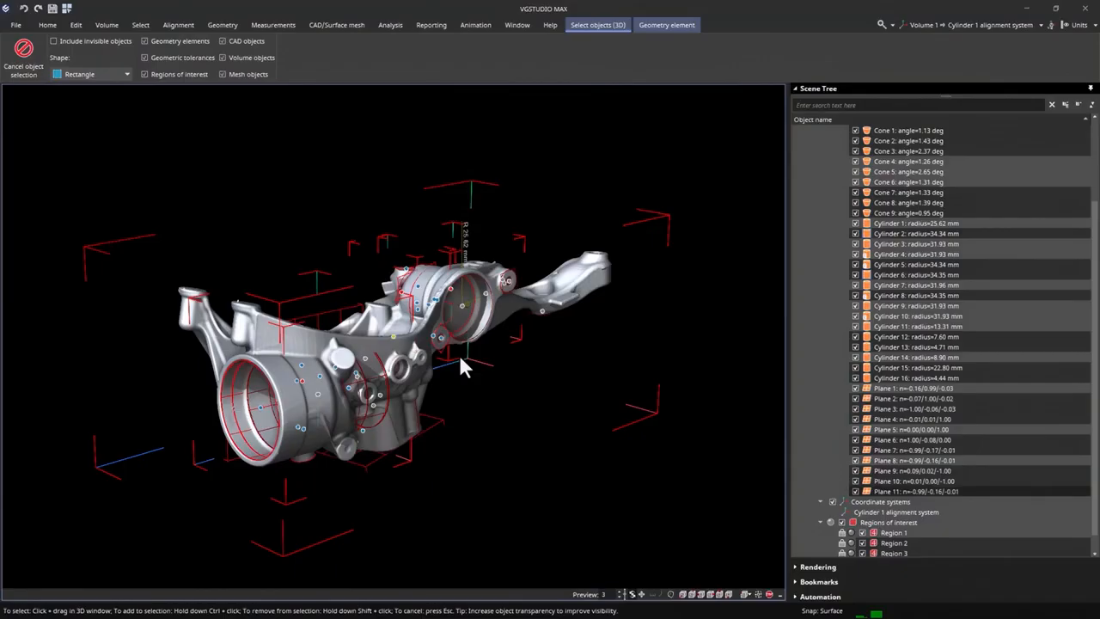
{"action": "left_click", "coordinate": [483, 297], "text": "ctrl"}
{"action": "left_click", "coordinate": [462, 307], "text": "ctrl"}
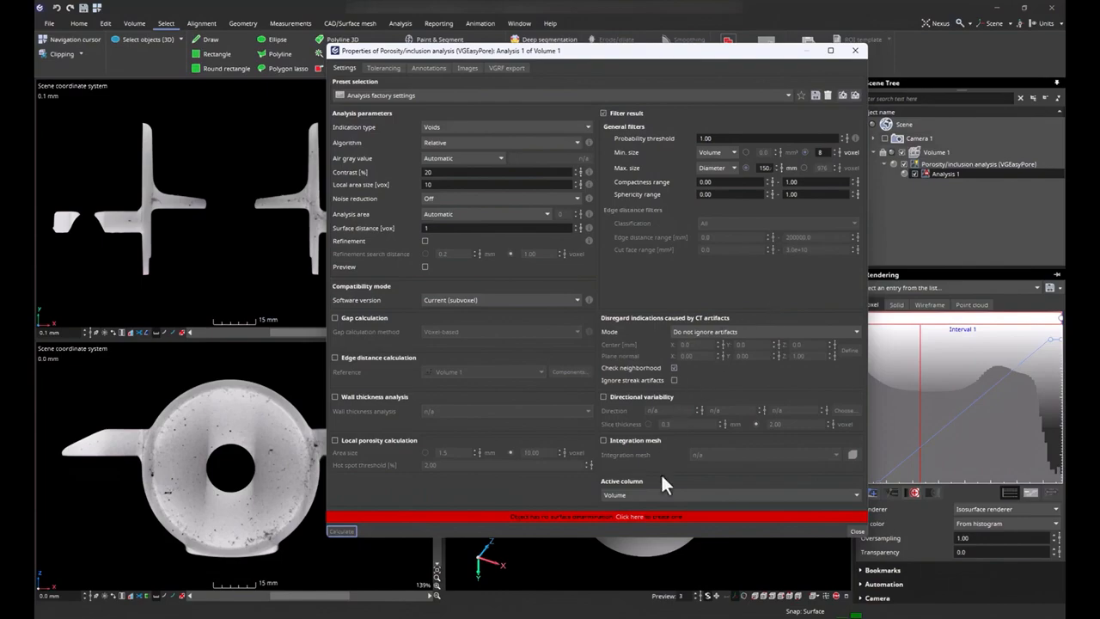
- Create the missing surface determination for Volume 1 and calculate the VGEasyPore porosity/inclusion analysis
{"action": "left_click", "coordinate": [636, 526]}
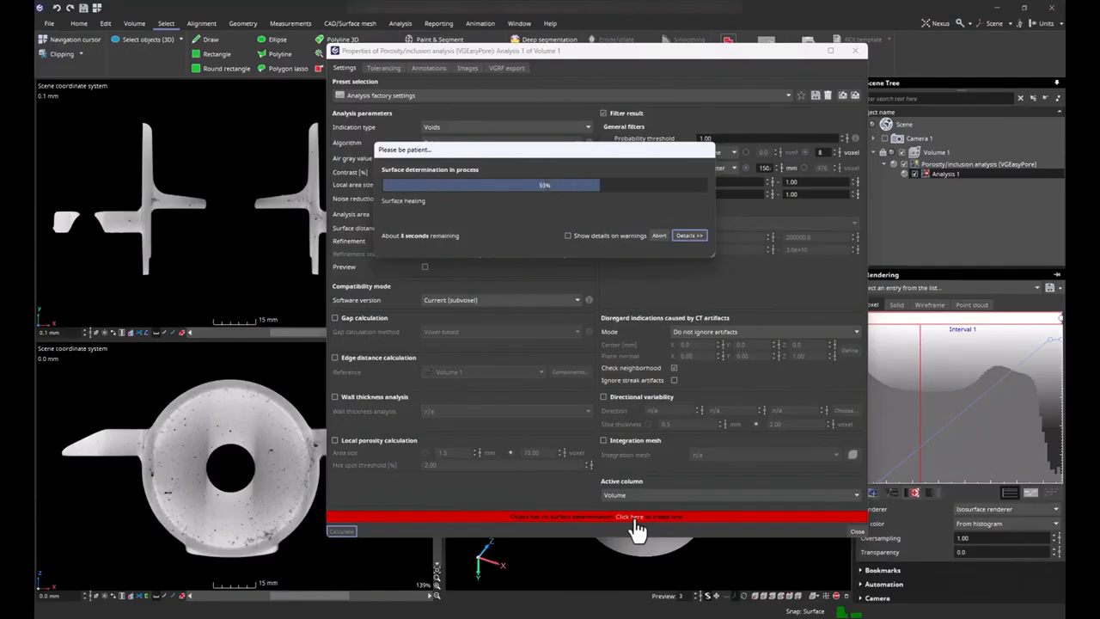
{"action": "left_click", "coordinate": [340, 530]}
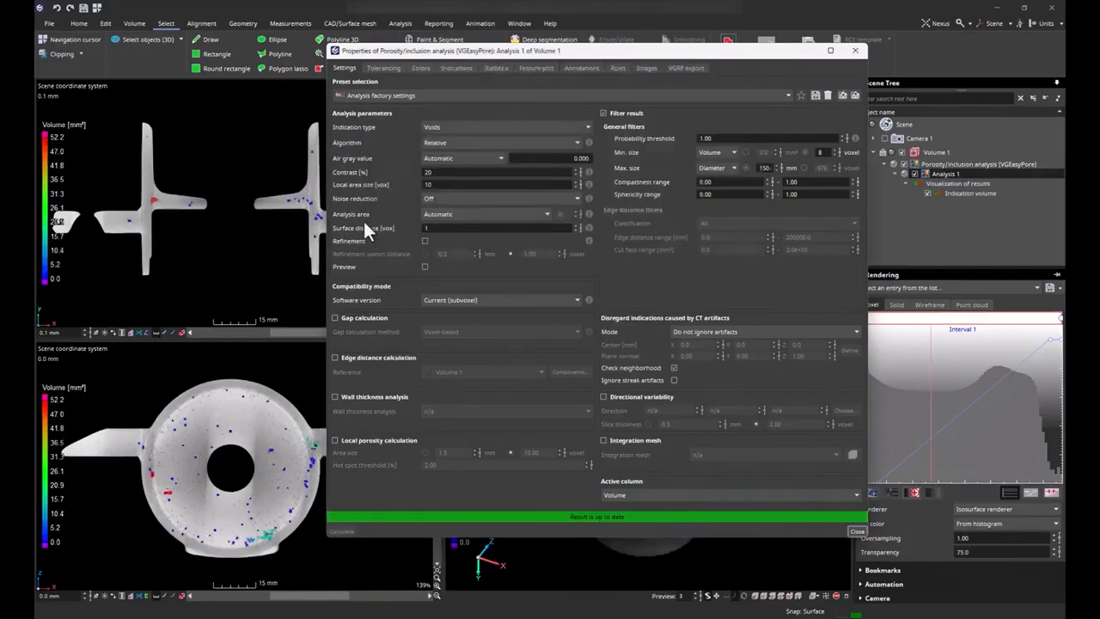
- Set the porosity analysis's active column to Tolerance status, with its properties dialog moved off the 3D view
{"action": "left_click_drag", "start_coordinate": [379, 51], "coordinate": [104, 39]}
{"action": "left_click", "coordinate": [443, 482]}
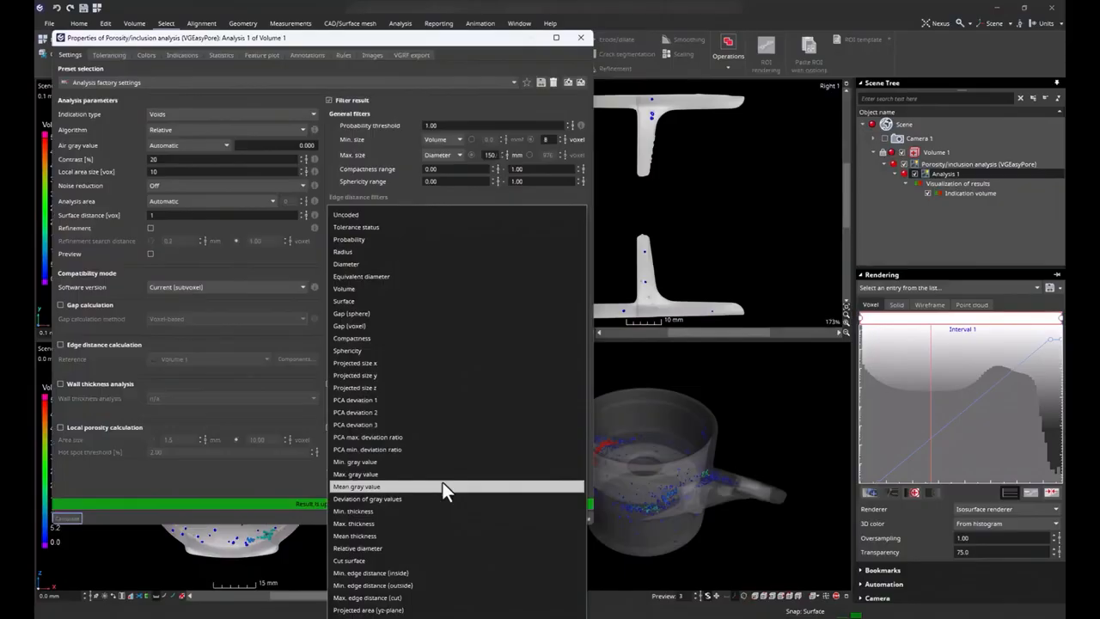
{"action": "left_click", "coordinate": [429, 227]}
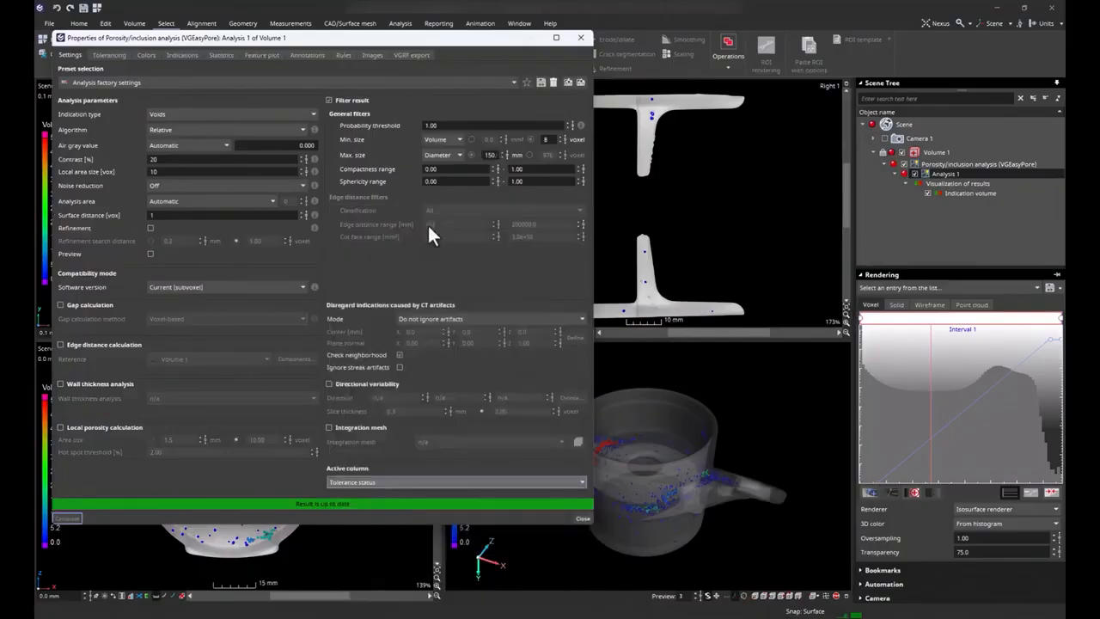
- Close the porosity analysis properties and maximize the 3D view to inspect the pores coloured by tolerance status
{"action": "left_click", "coordinate": [580, 37]}
{"action": "left_click", "coordinate": [847, 595]}
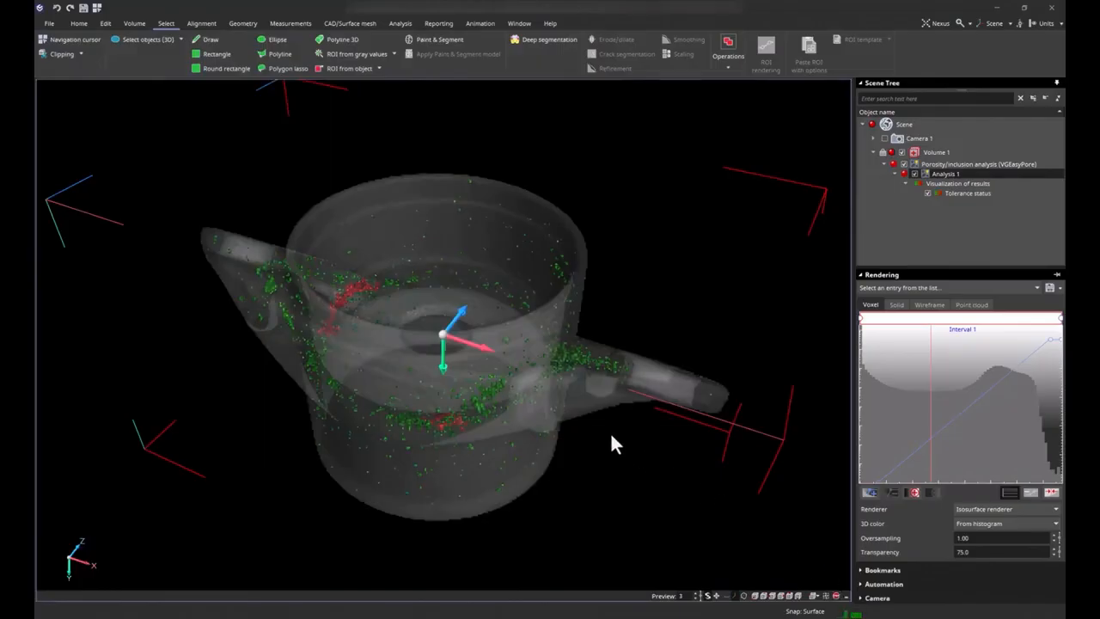
{"action": "mouse_move", "coordinate": [597, 457]}
{"action": "left_mouse_down"}
{"action": "mouse_move", "coordinate": [591, 446]}
{"action": "mouse_move", "coordinate": [593, 465]}
{"action": "left_mouse_up"}
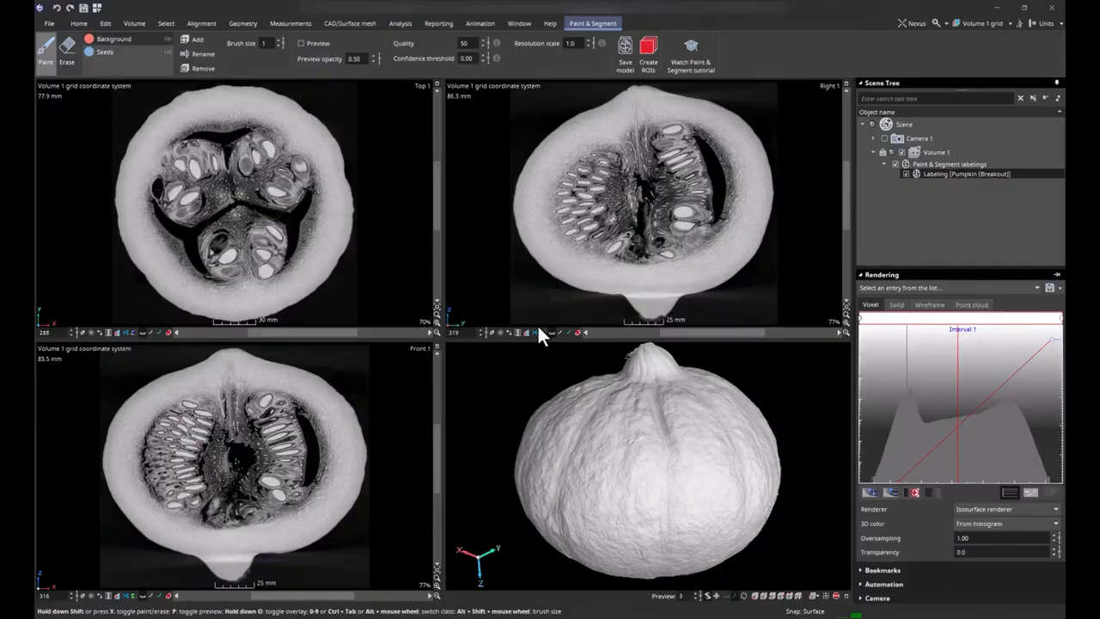
- Enable the Paint & Segment preview for the pumpkin's seeds and set the resolution scale to 0.50
{"action": "scroll", "coordinate": [585, 203], "scroll_direction": "up", "scroll_amount": 5}
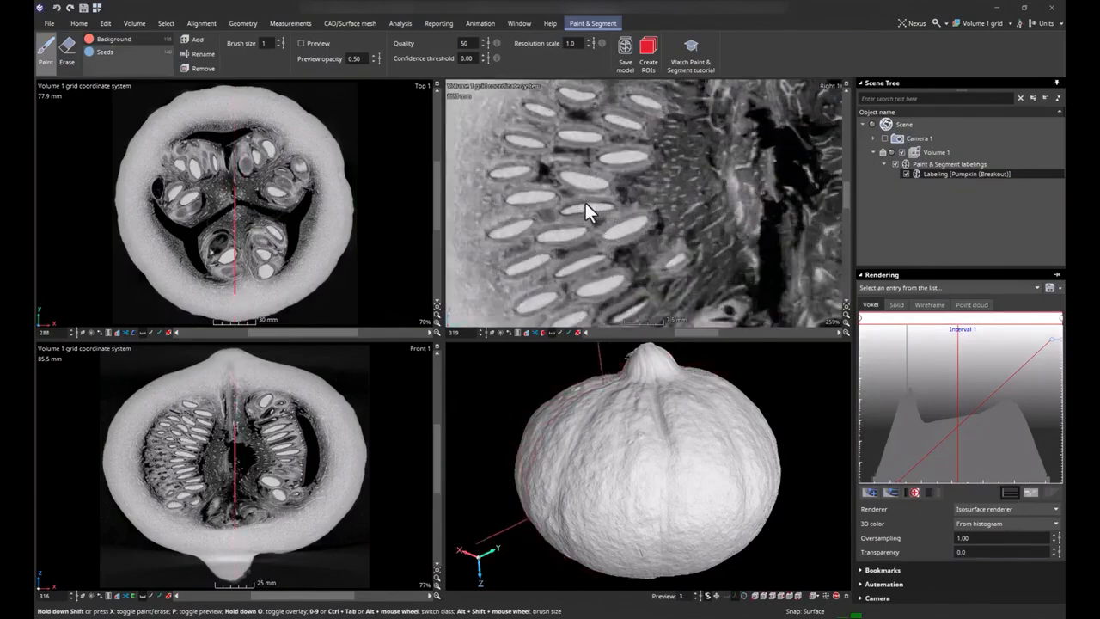
{"action": "left_click", "coordinate": [313, 43]}
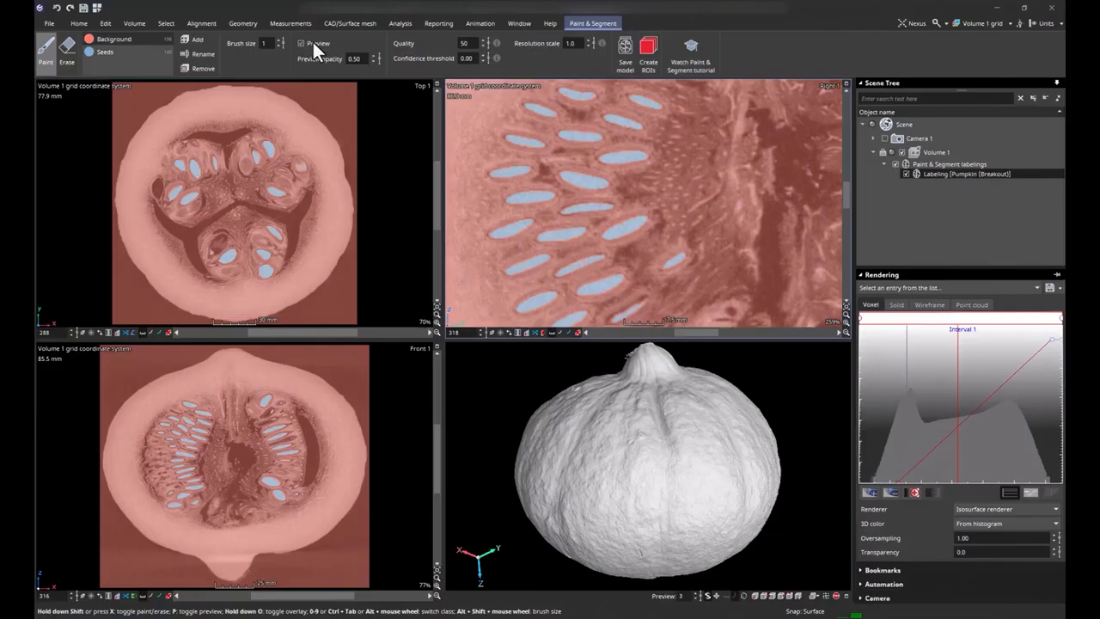
{"action": "left_click_drag", "start_coordinate": [580, 46], "coordinate": [557, 48]}
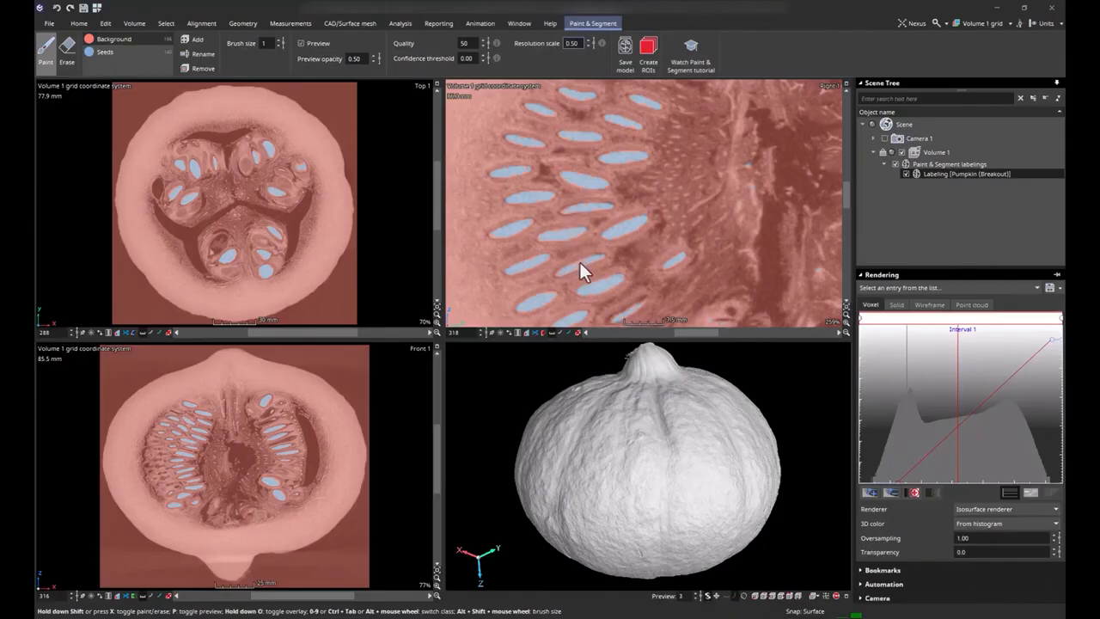
- Create ROIs from the pumpkin labeling and refine the Seeds ROI with a 0.8 mm search distance, threshold 0 and 8 bit precision
{"action": "left_click", "coordinate": [650, 50]}
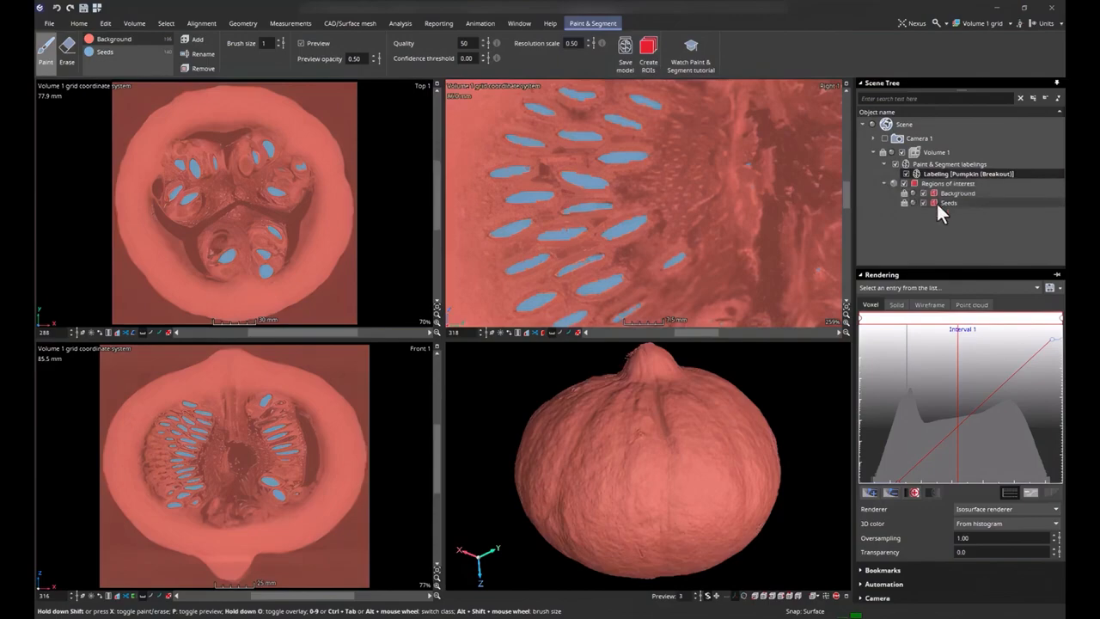
{"action": "left_click", "coordinate": [936, 201]}
{"action": "left_click", "coordinate": [615, 68]}
{"action": "left_click", "coordinate": [488, 350]}
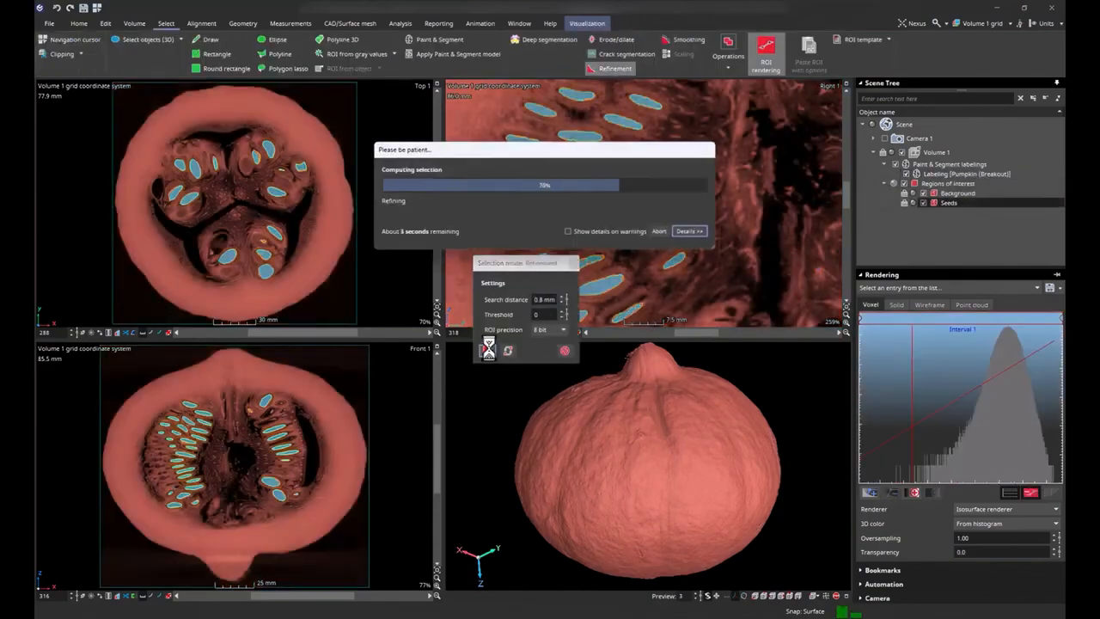
{"action": "left_click", "coordinate": [565, 350]}
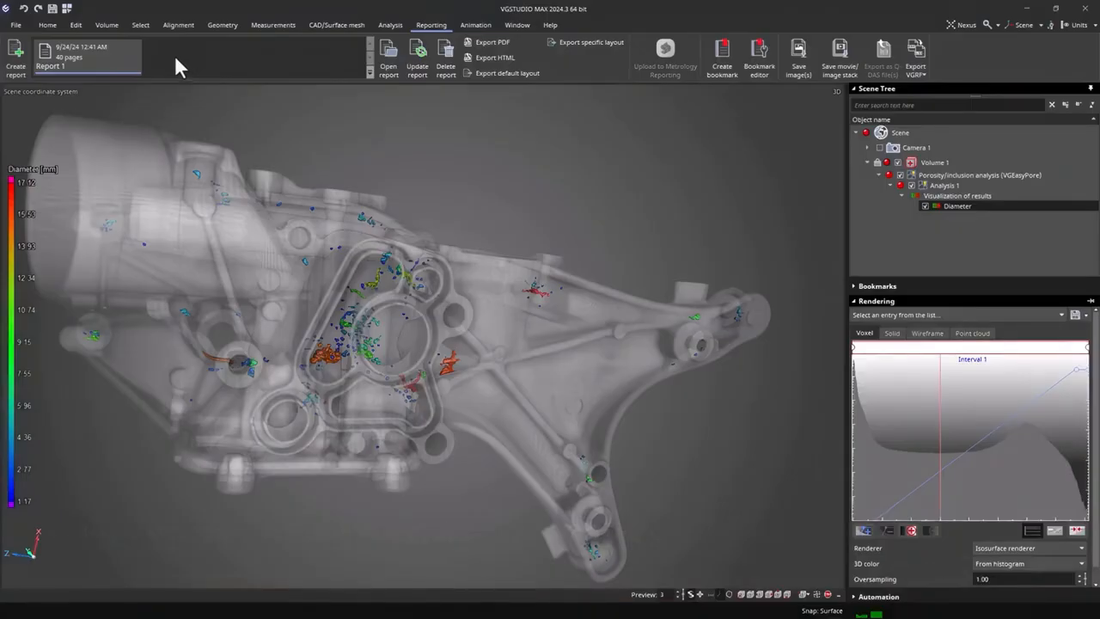
- Open Report 1 and inspect the porosity analysis's interactive 3D result by rotating and enlarging the model
{"action": "double_click", "coordinate": [119, 53]}
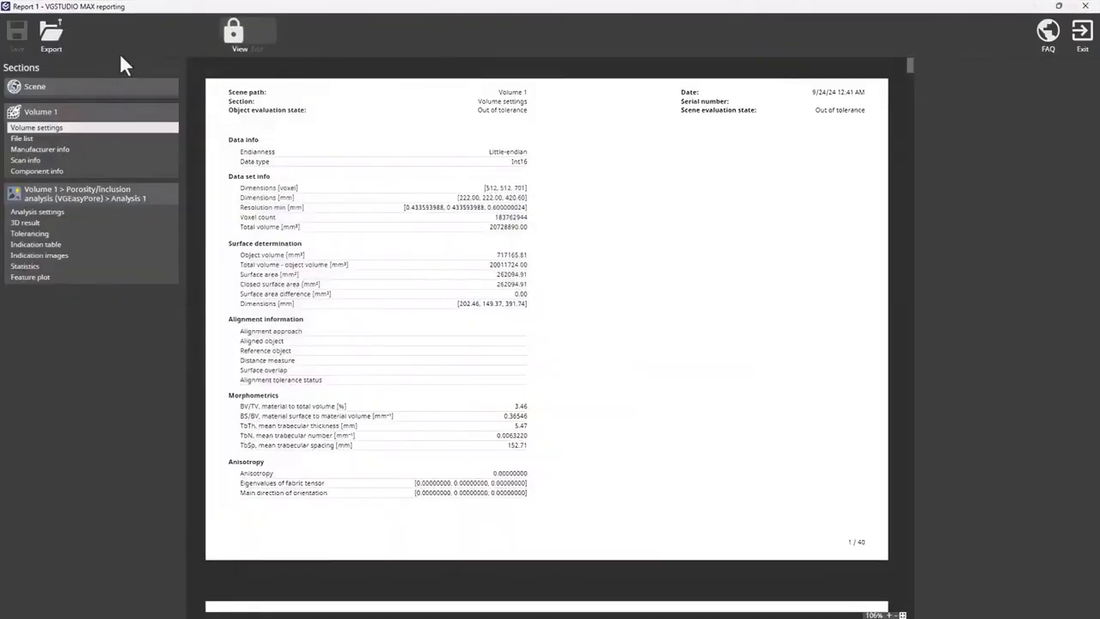
{"action": "left_click", "coordinate": [115, 223]}
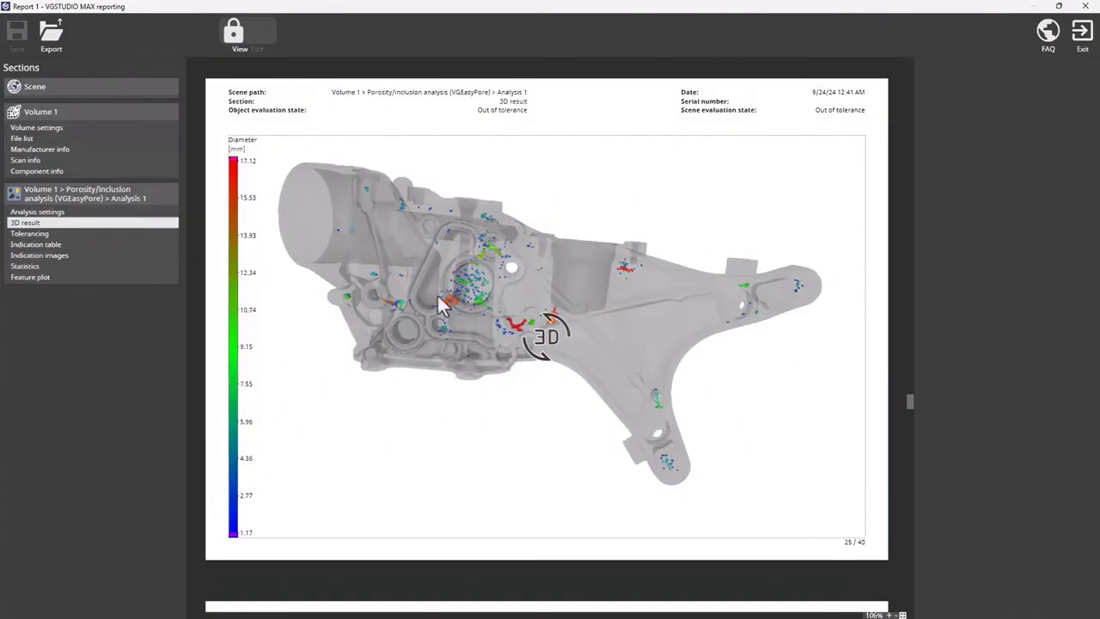
{"action": "mouse_move", "coordinate": [445, 308]}
{"action": "left_mouse_down"}
{"action": "mouse_move", "coordinate": [482, 307]}
{"action": "mouse_move", "coordinate": [458, 301]}
{"action": "left_mouse_up"}
{"action": "scroll", "coordinate": [456, 298], "scroll_direction": "up", "scroll_amount": 4}
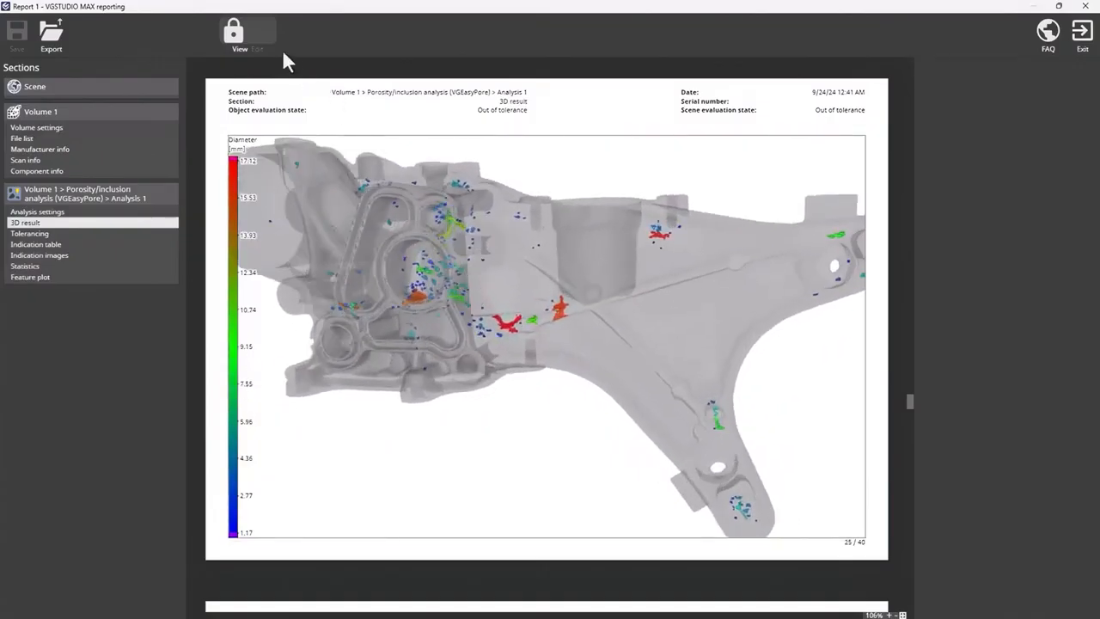
- Unlock Report 1 for editing and try moving and resizing the diameter color bar on the 3D result page
{"action": "left_click", "coordinate": [244, 43]}
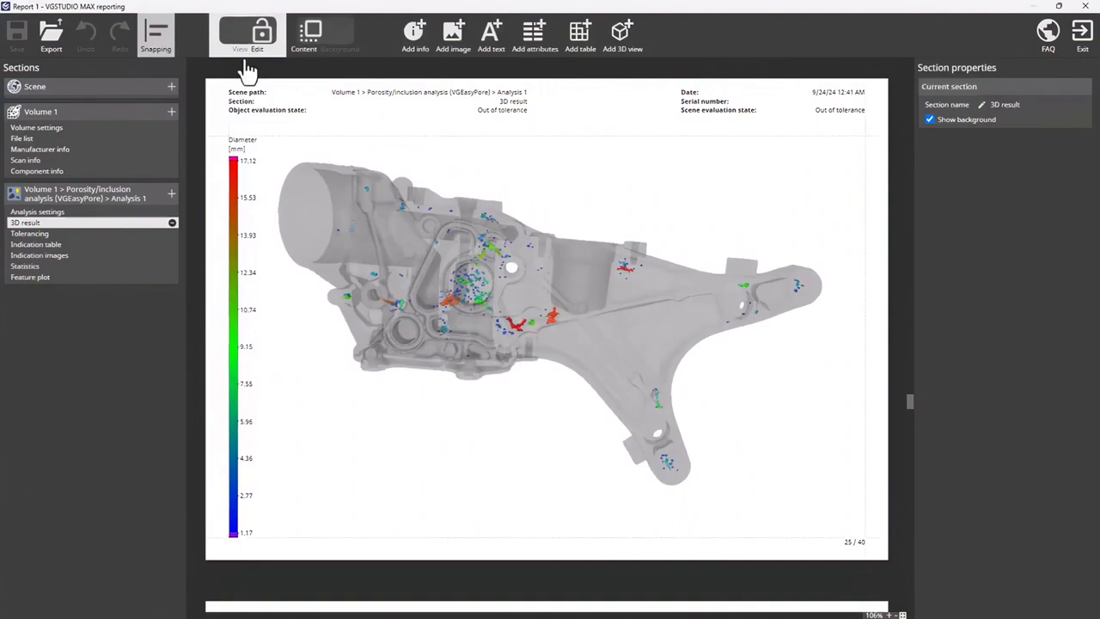
{"action": "left_click", "coordinate": [233, 220]}
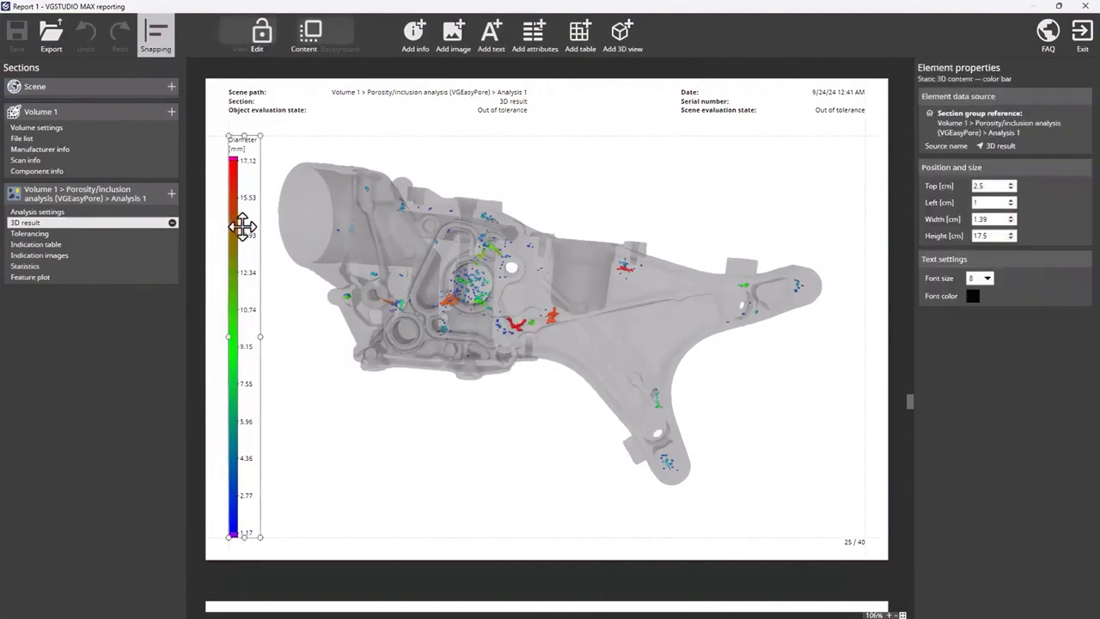
{"action": "mouse_move", "coordinate": [244, 226]}
{"action": "left_mouse_down"}
{"action": "mouse_move", "coordinate": [255, 236]}
{"action": "mouse_move", "coordinate": [246, 228]}
{"action": "left_mouse_up"}
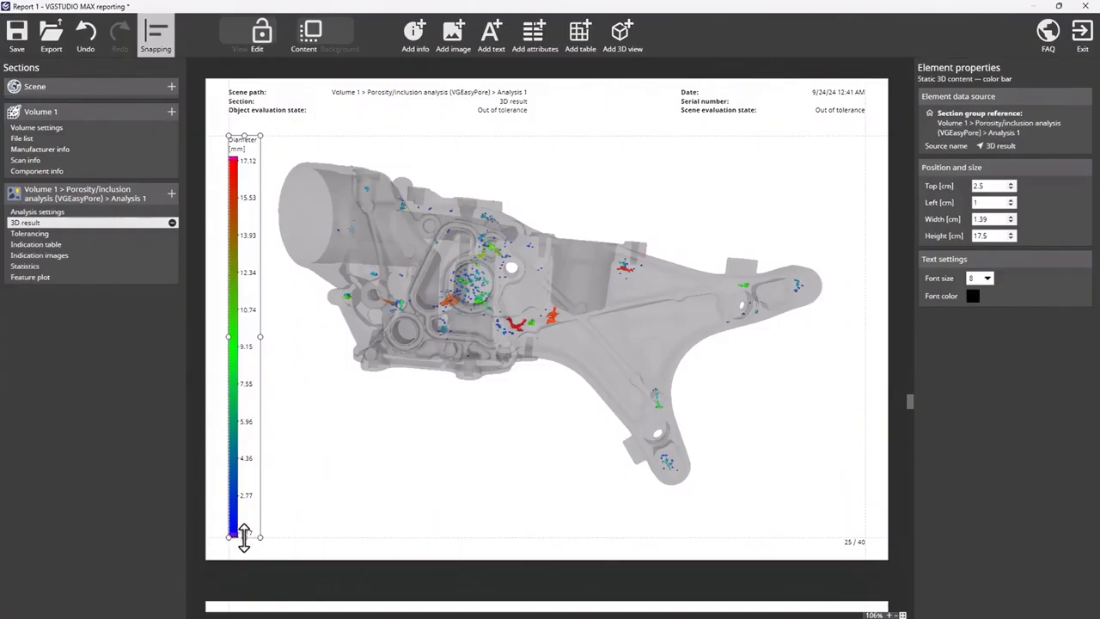
{"action": "mouse_move", "coordinate": [244, 533]}
{"action": "left_mouse_down"}
{"action": "mouse_move", "coordinate": [257, 316]}
{"action": "mouse_move", "coordinate": [245, 367]}
{"action": "mouse_move", "coordinate": [240, 534]}
{"action": "left_mouse_up"}
{"action": "left_click", "coordinate": [290, 496]}
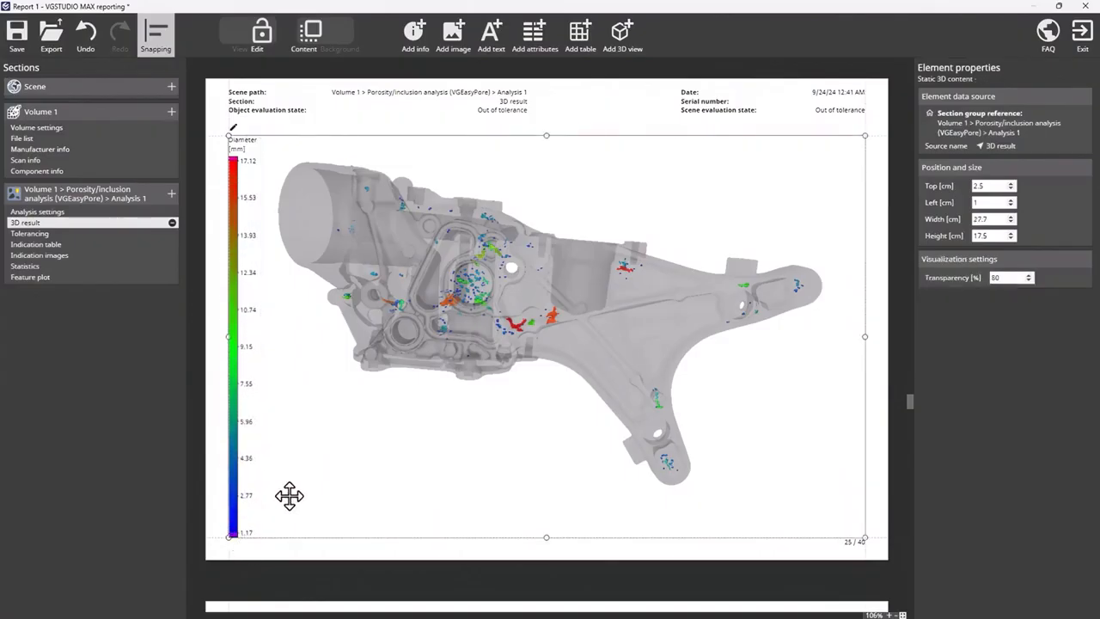
{"action": "left_click", "coordinate": [216, 460]}
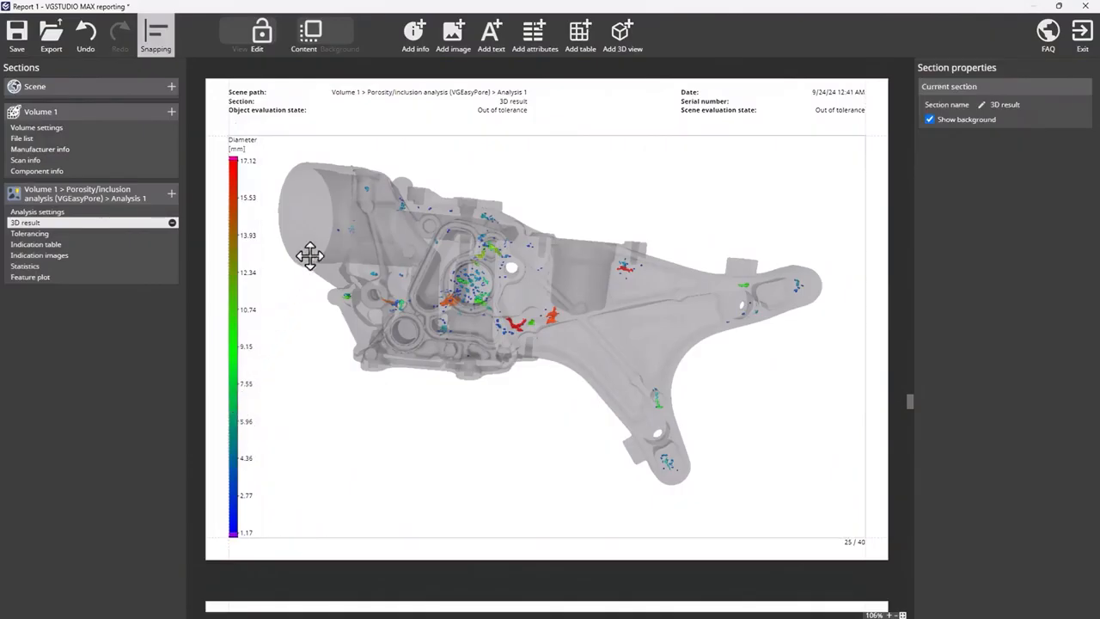
- Add a second static 3D result color bar to the page and undo the insertion
{"action": "left_click", "coordinate": [626, 51]}
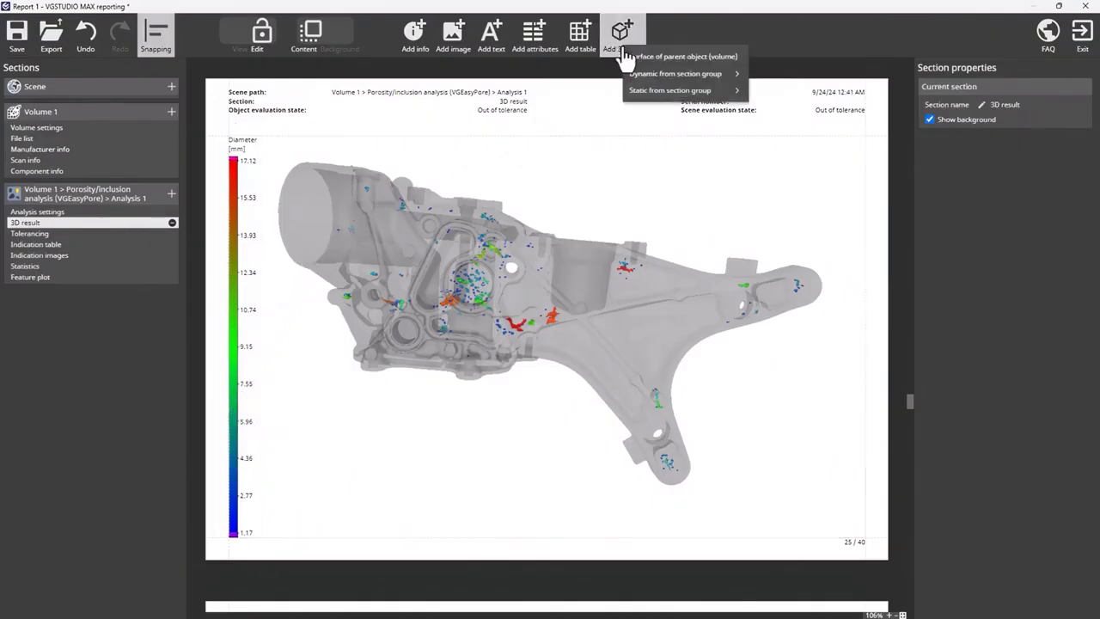
{"action": "mouse_move", "coordinate": [692, 91]}
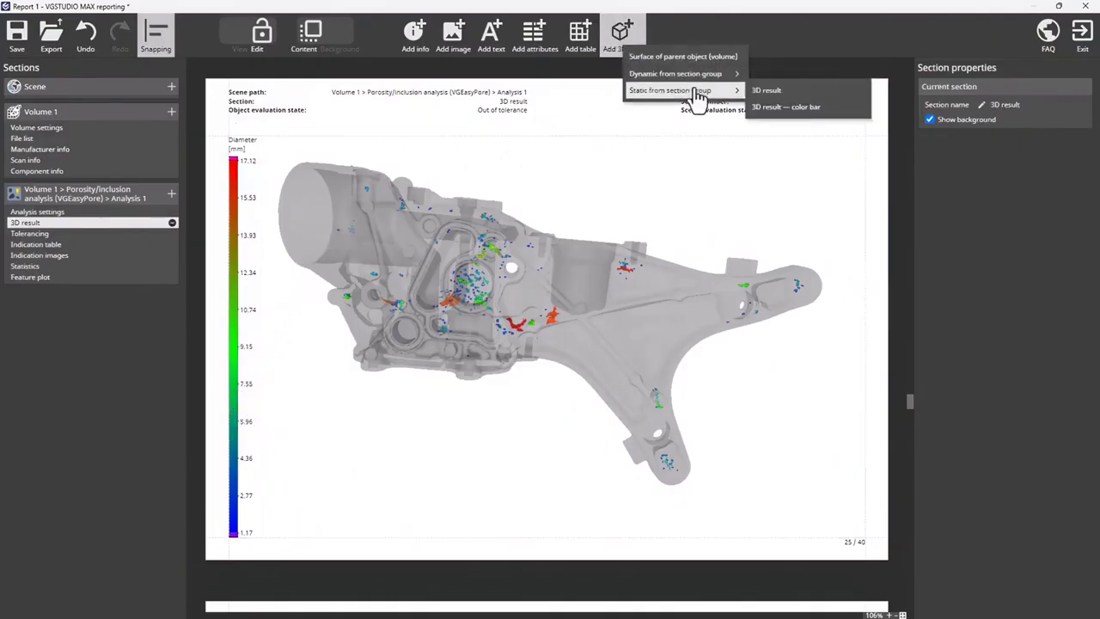
{"action": "left_click", "coordinate": [809, 113]}
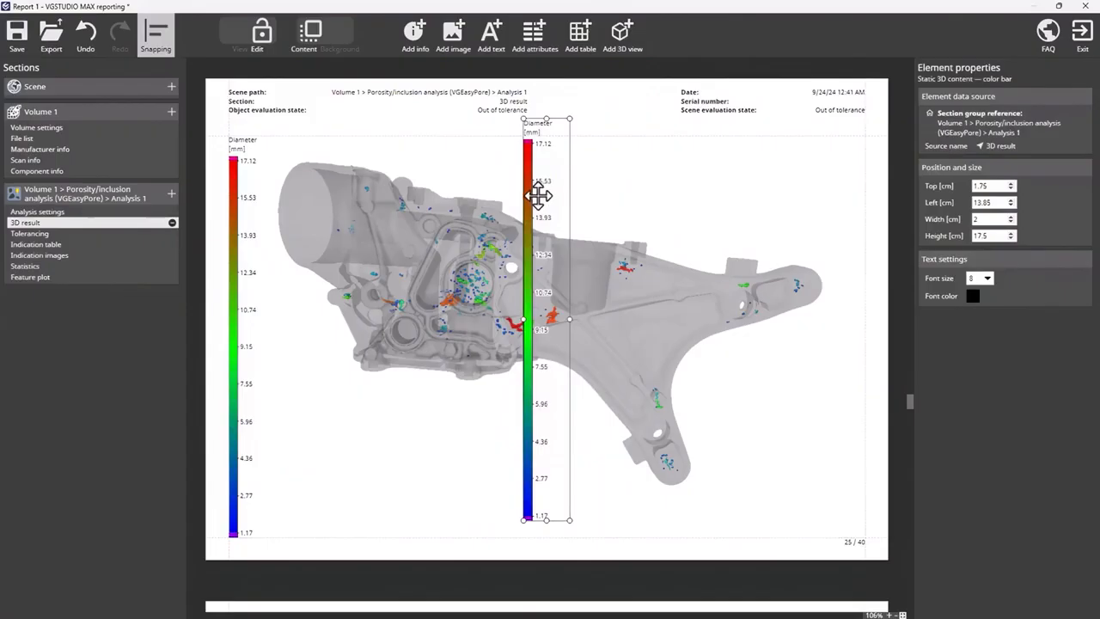
{"action": "left_click", "coordinate": [86, 39]}
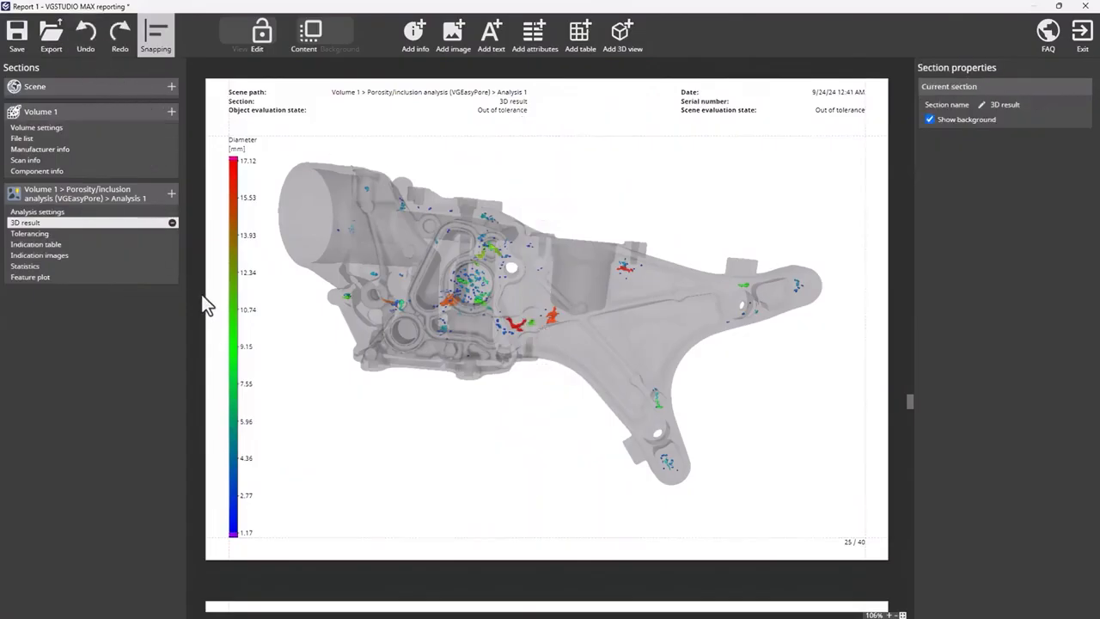
- Colorize the cells of the report's indication table according to their tolerance state and review the table's pages
{"action": "left_click", "coordinate": [127, 245]}
{"action": "left_click", "coordinate": [379, 261]}
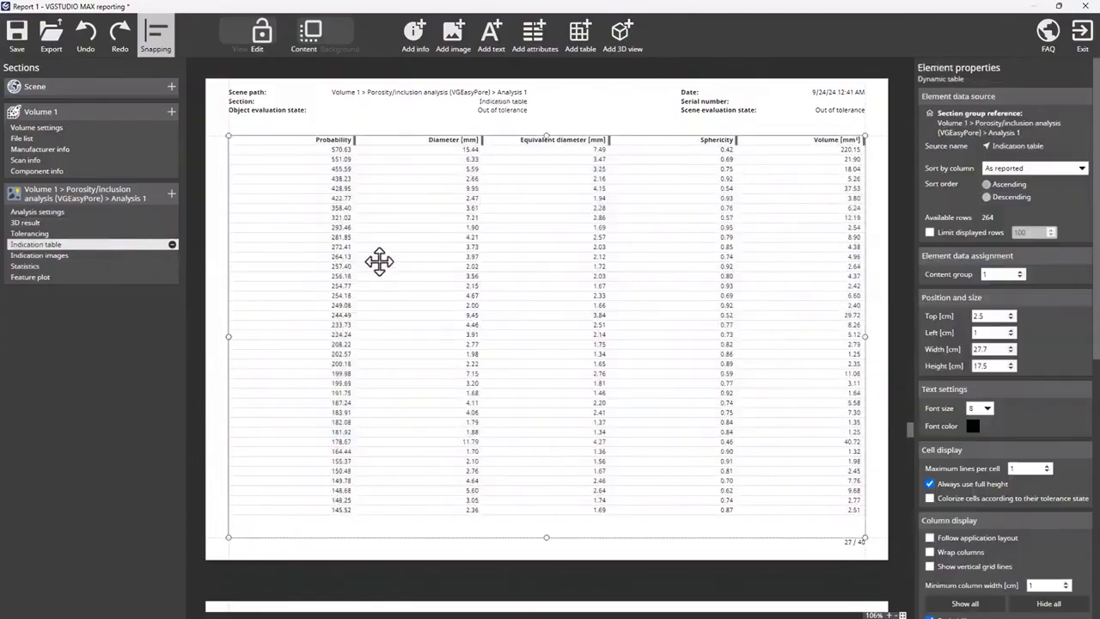
{"action": "left_click", "coordinate": [930, 498]}
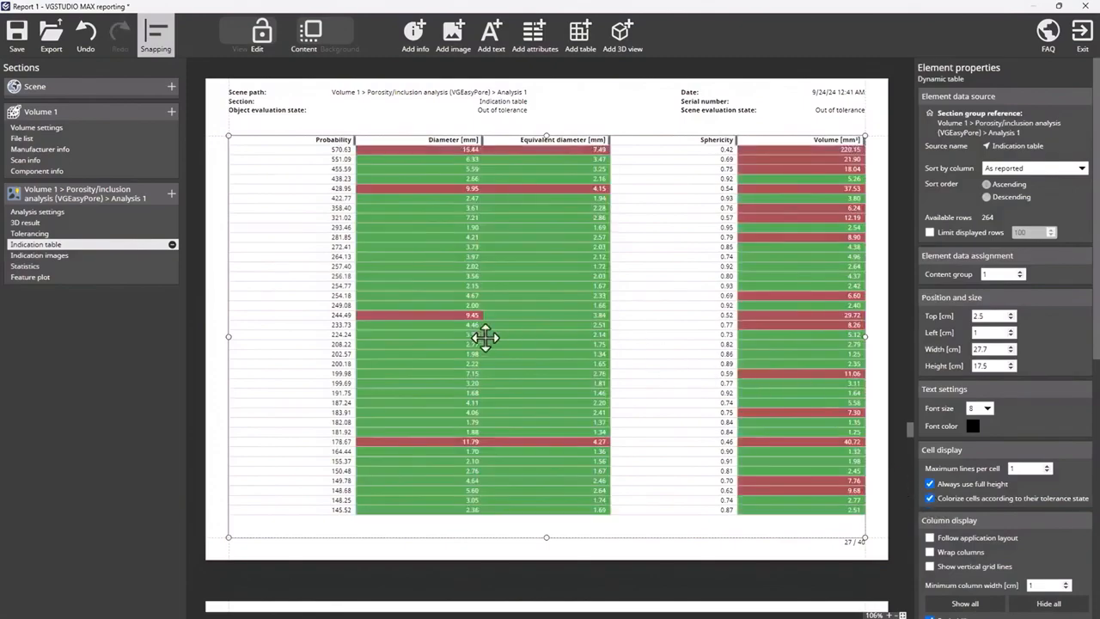
{"action": "left_click", "coordinate": [584, 551]}
{"action": "scroll", "coordinate": [590, 510], "scroll_direction": "down", "scroll_amount": 5}
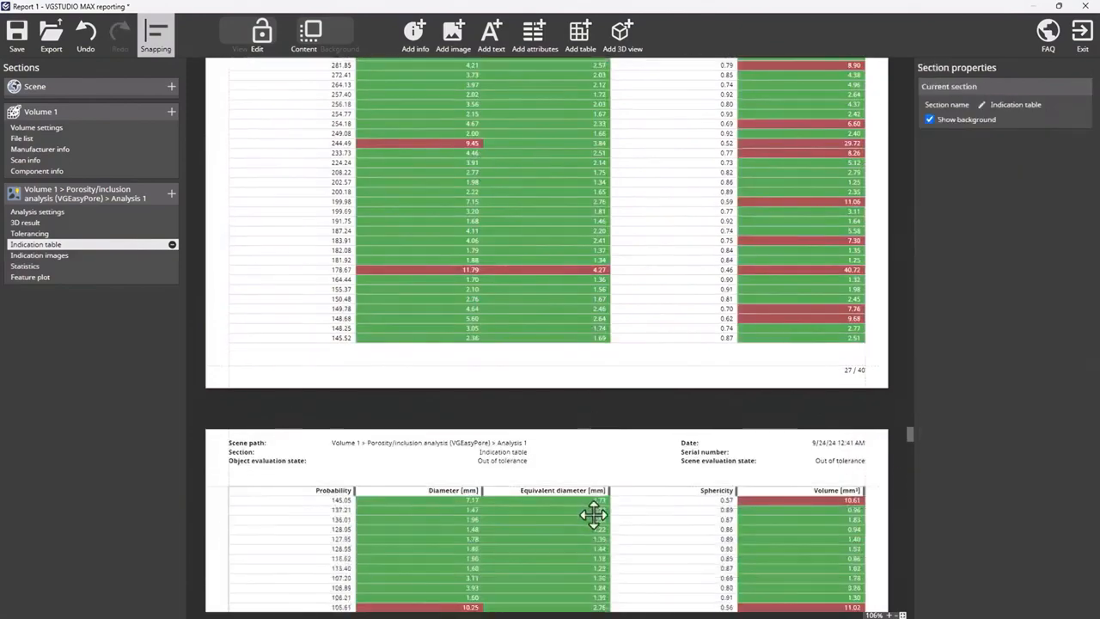
- Switch the Volume settings page to background editing and select the Object evaluation state field in its header
{"action": "left_click", "coordinate": [146, 127]}
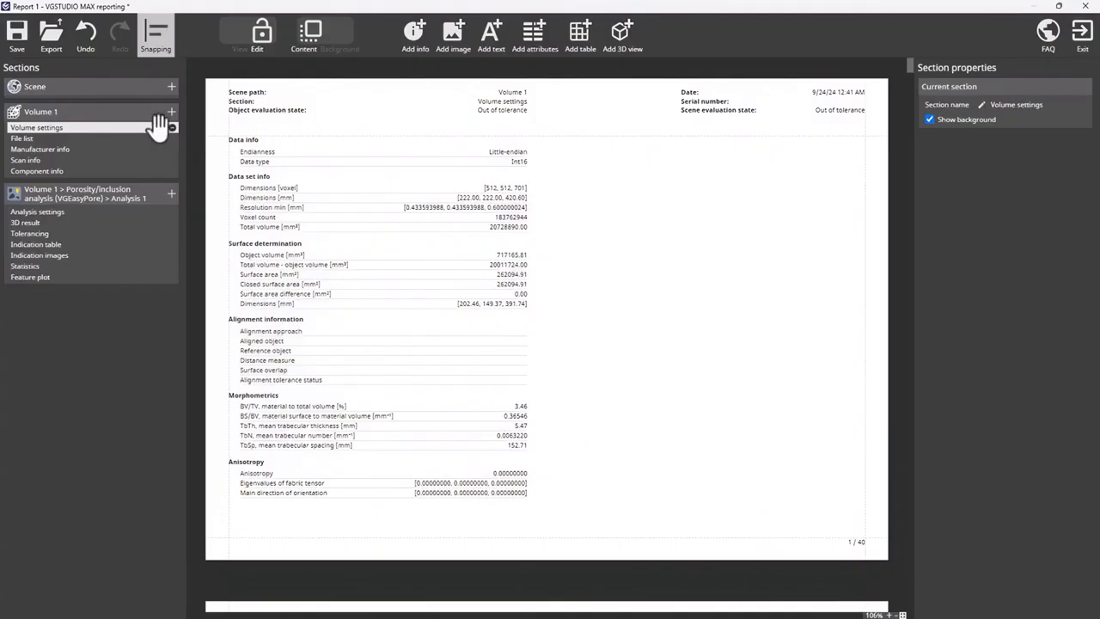
{"action": "left_click", "coordinate": [332, 50]}
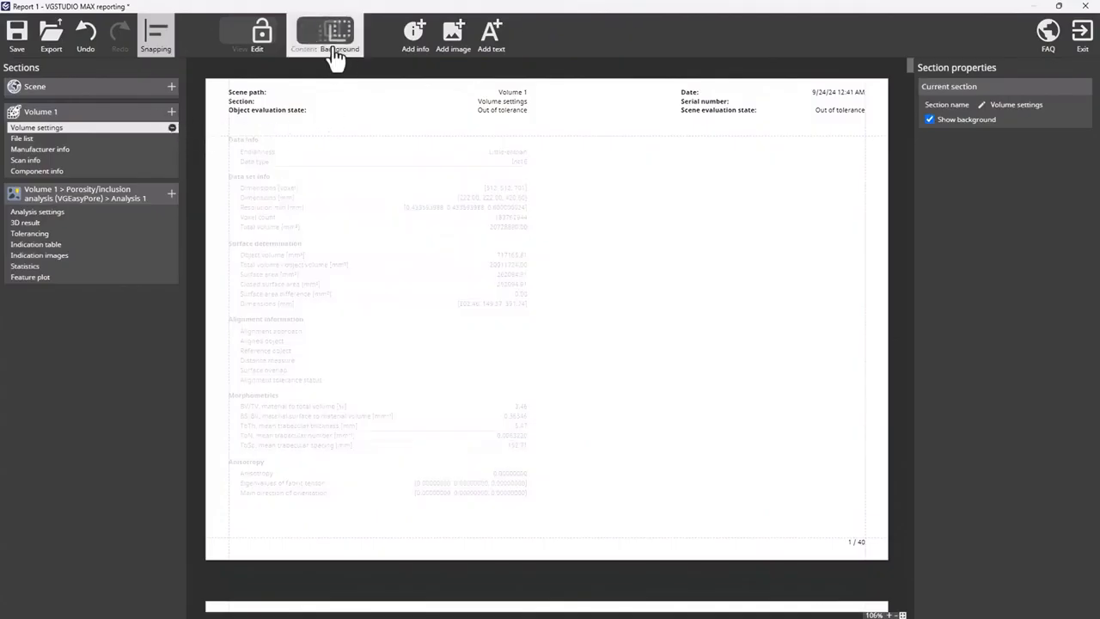
{"action": "left_click", "coordinate": [467, 108]}
- Try hiding the Object evaluation state field's name and aligning its text left, restoring the shown name and right alignment
{"action": "left_click", "coordinate": [951, 321]}
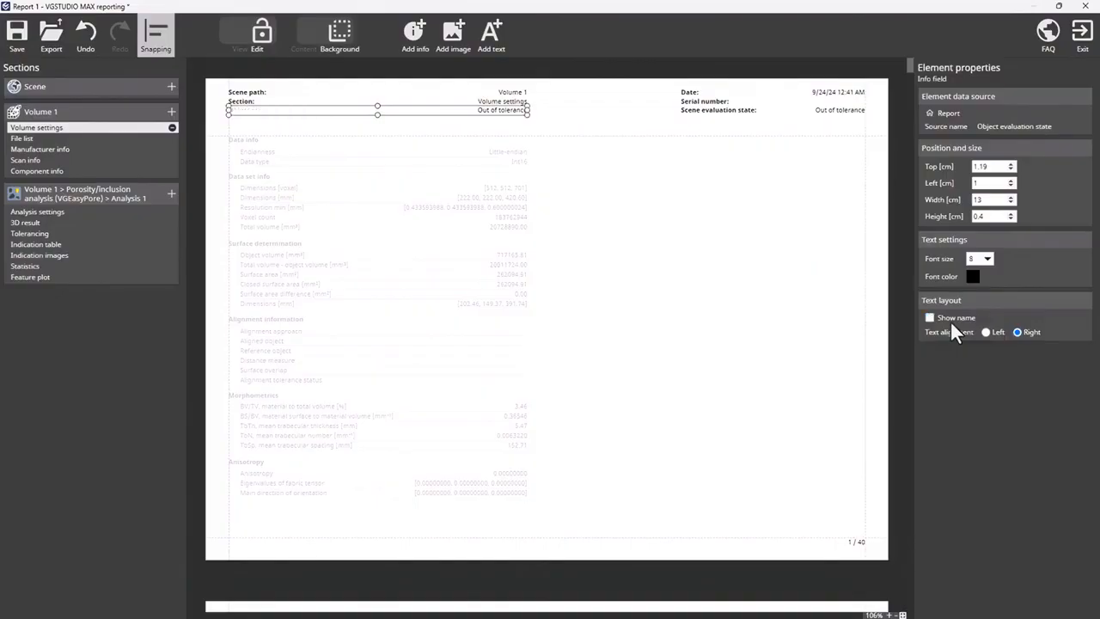
{"action": "left_click", "coordinate": [950, 321]}
{"action": "left_click", "coordinate": [988, 332]}
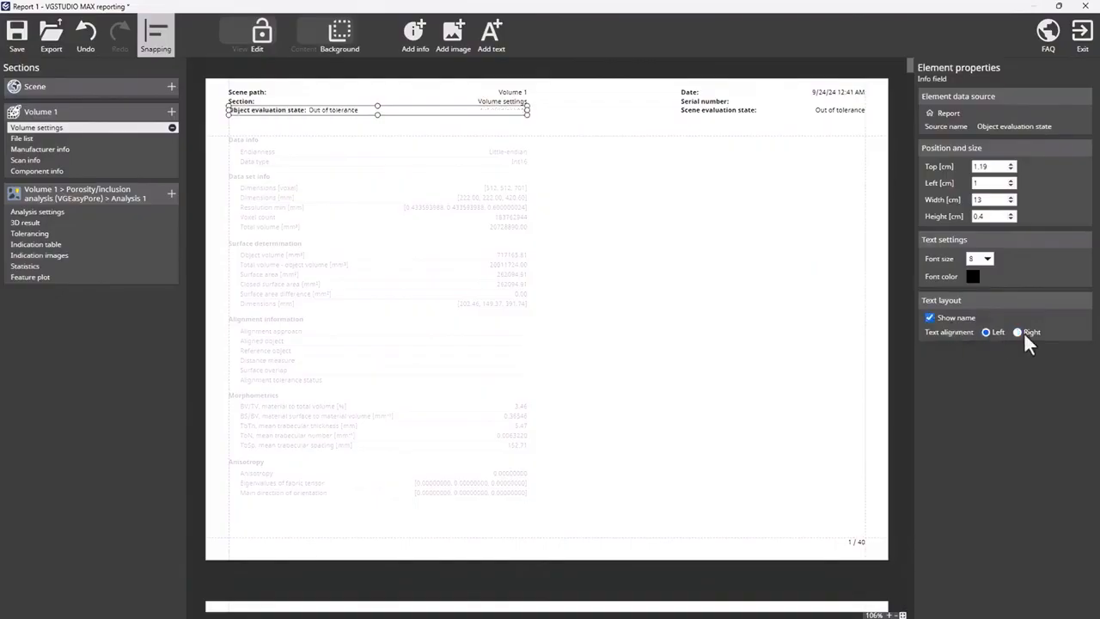
{"action": "left_click", "coordinate": [1021, 332]}
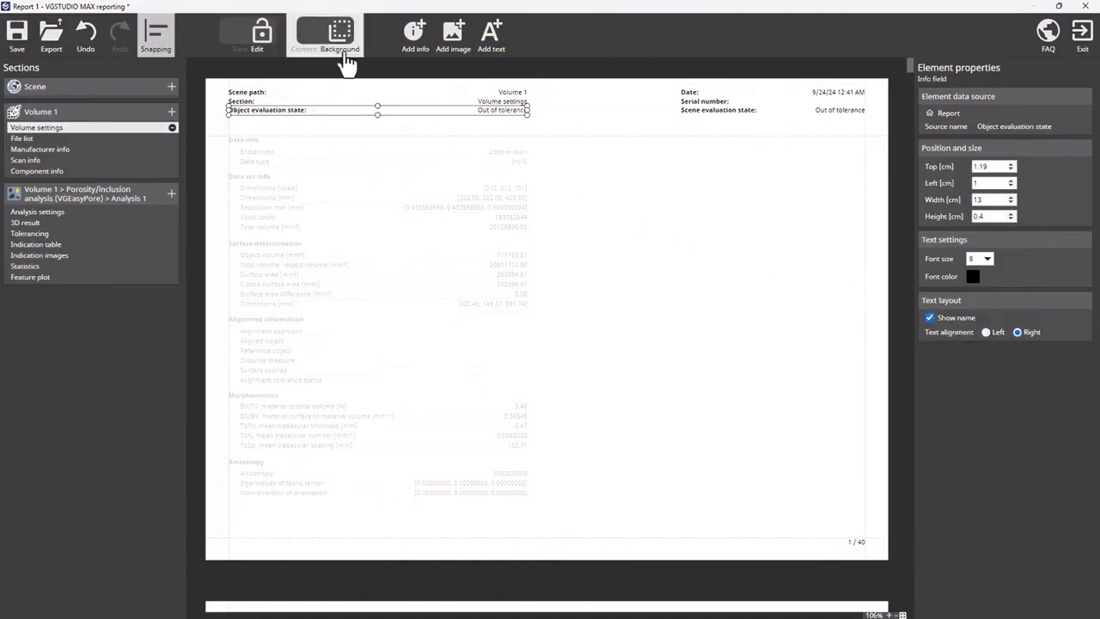